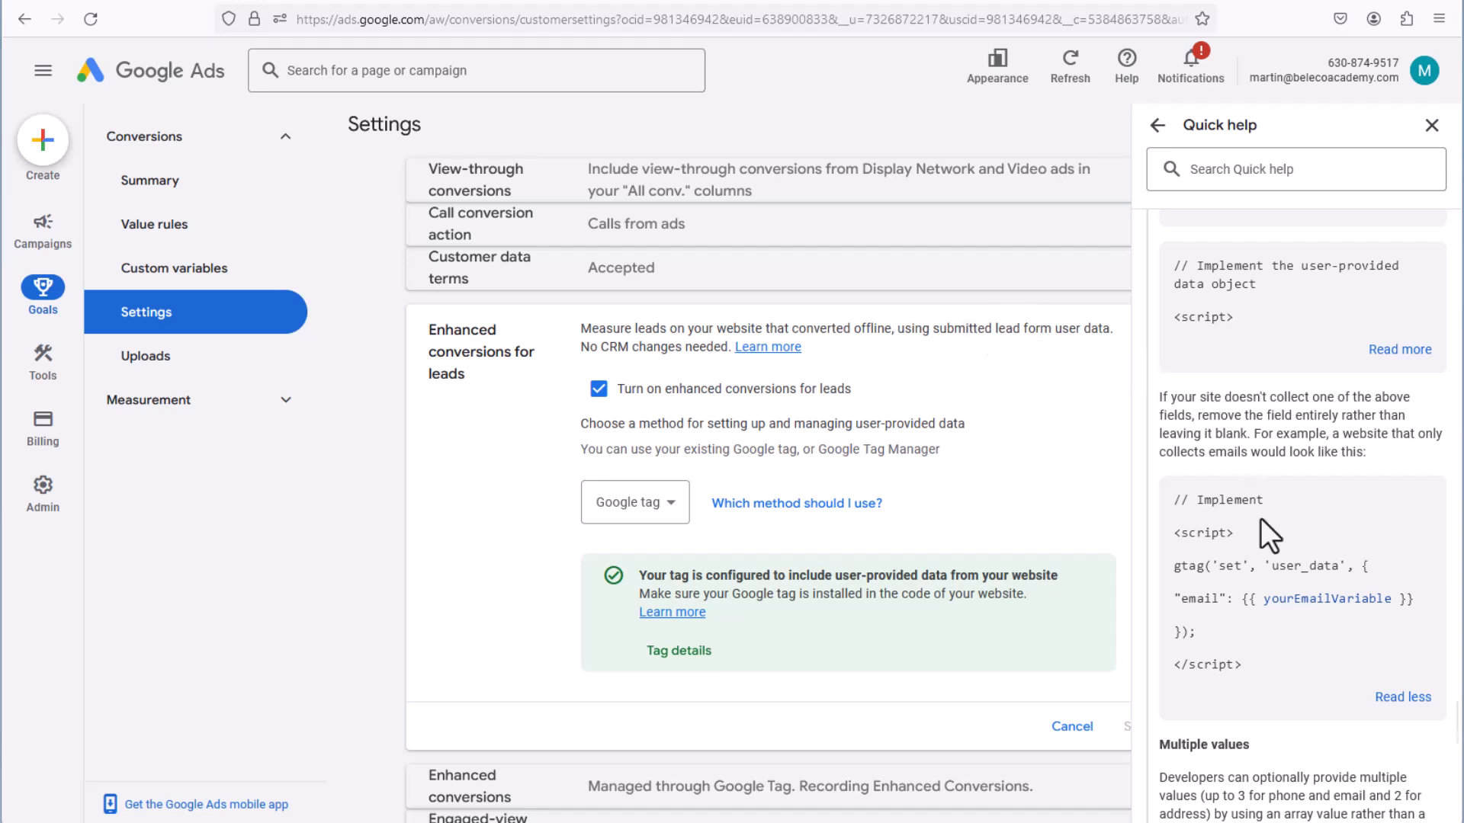
Highlight the email-only gtag user_data script example in the Quick help article
drag(1172, 534, 1278, 676)
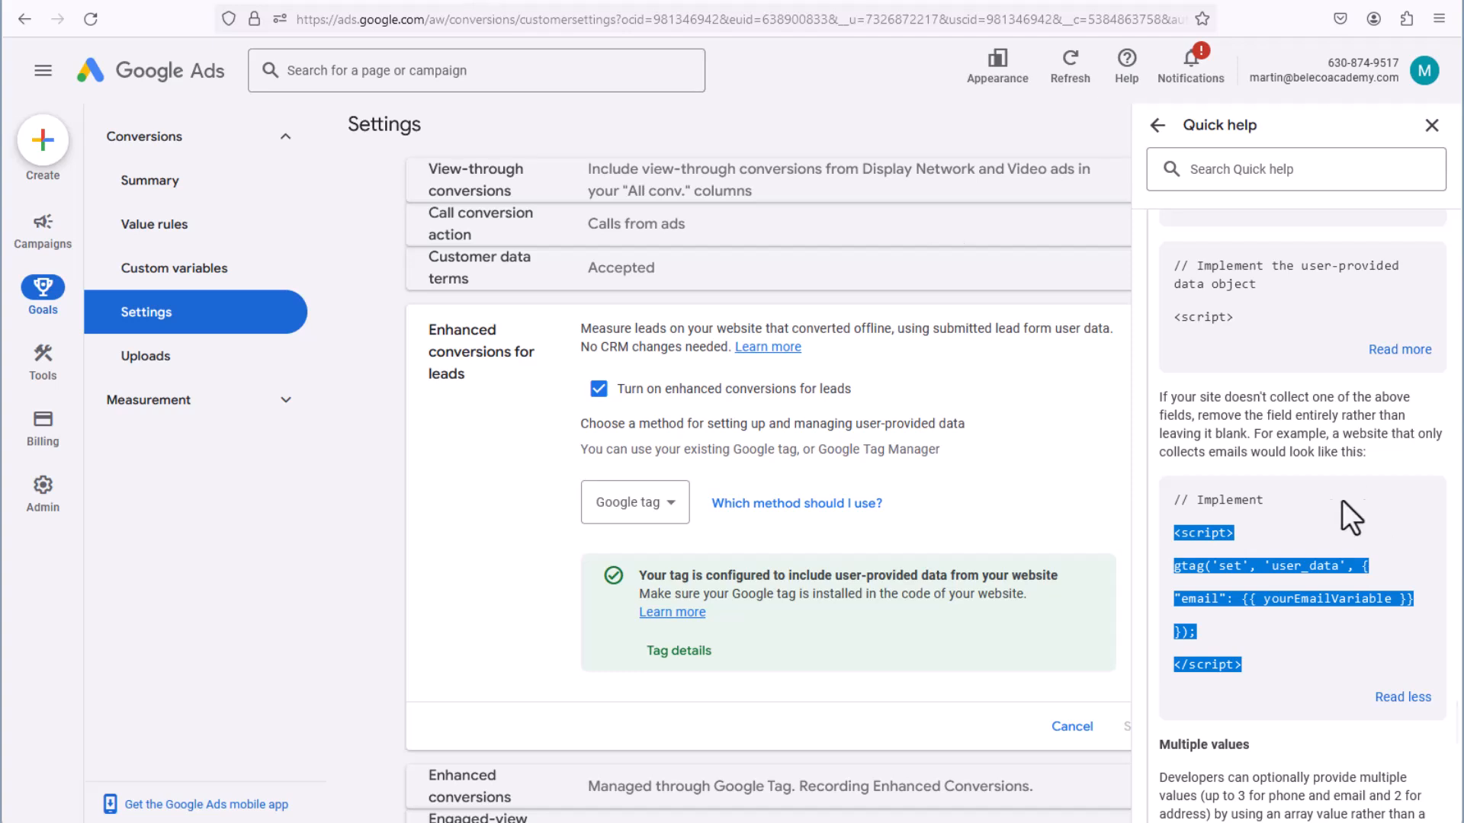
click(1270, 540)
drag(1172, 533, 1289, 657)
Examine the gtag user_data script with its email and phone_number fields in the thank-you page's source
click(268, 2)
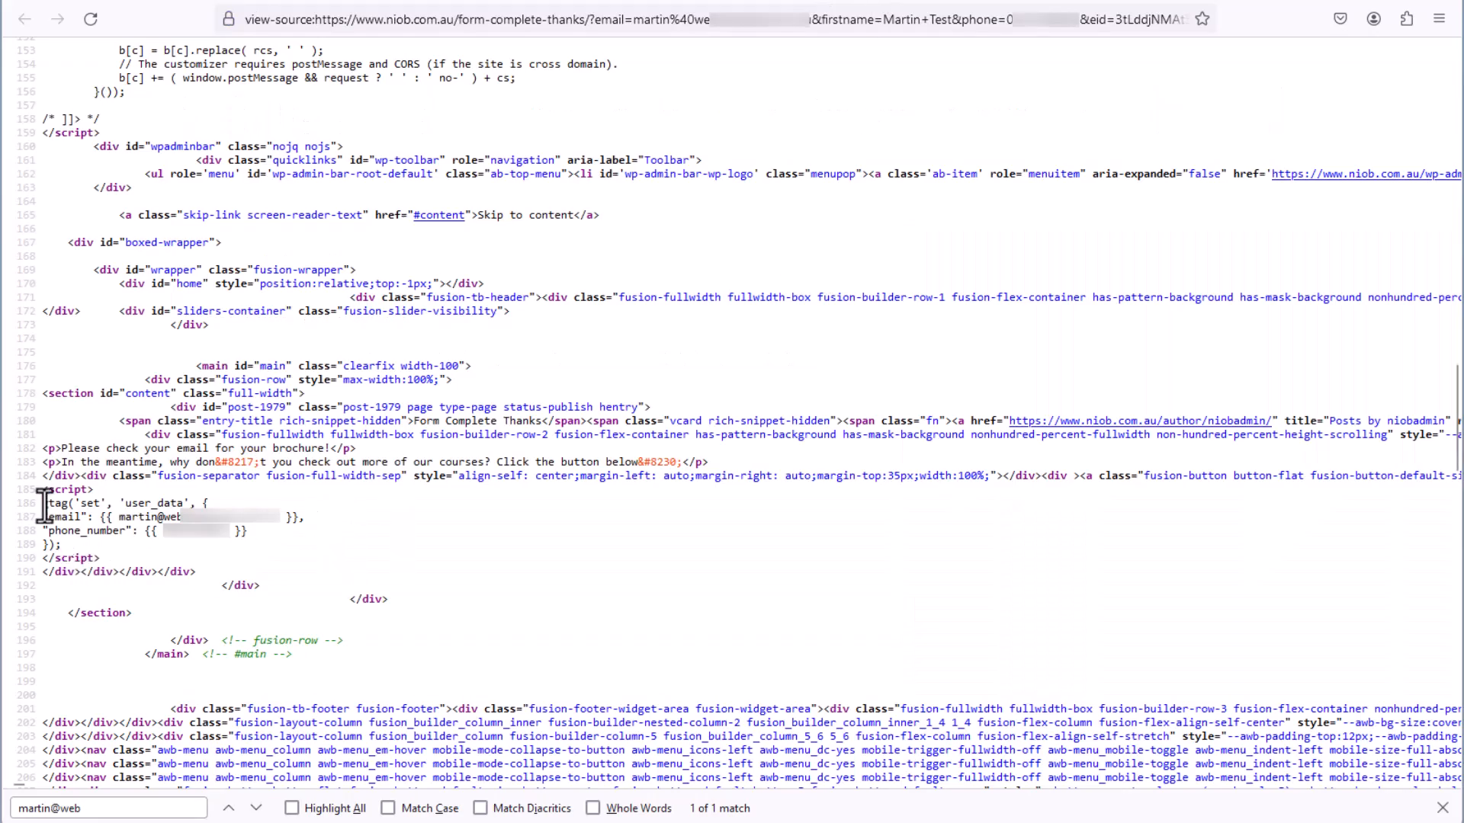
drag(43, 488, 120, 555)
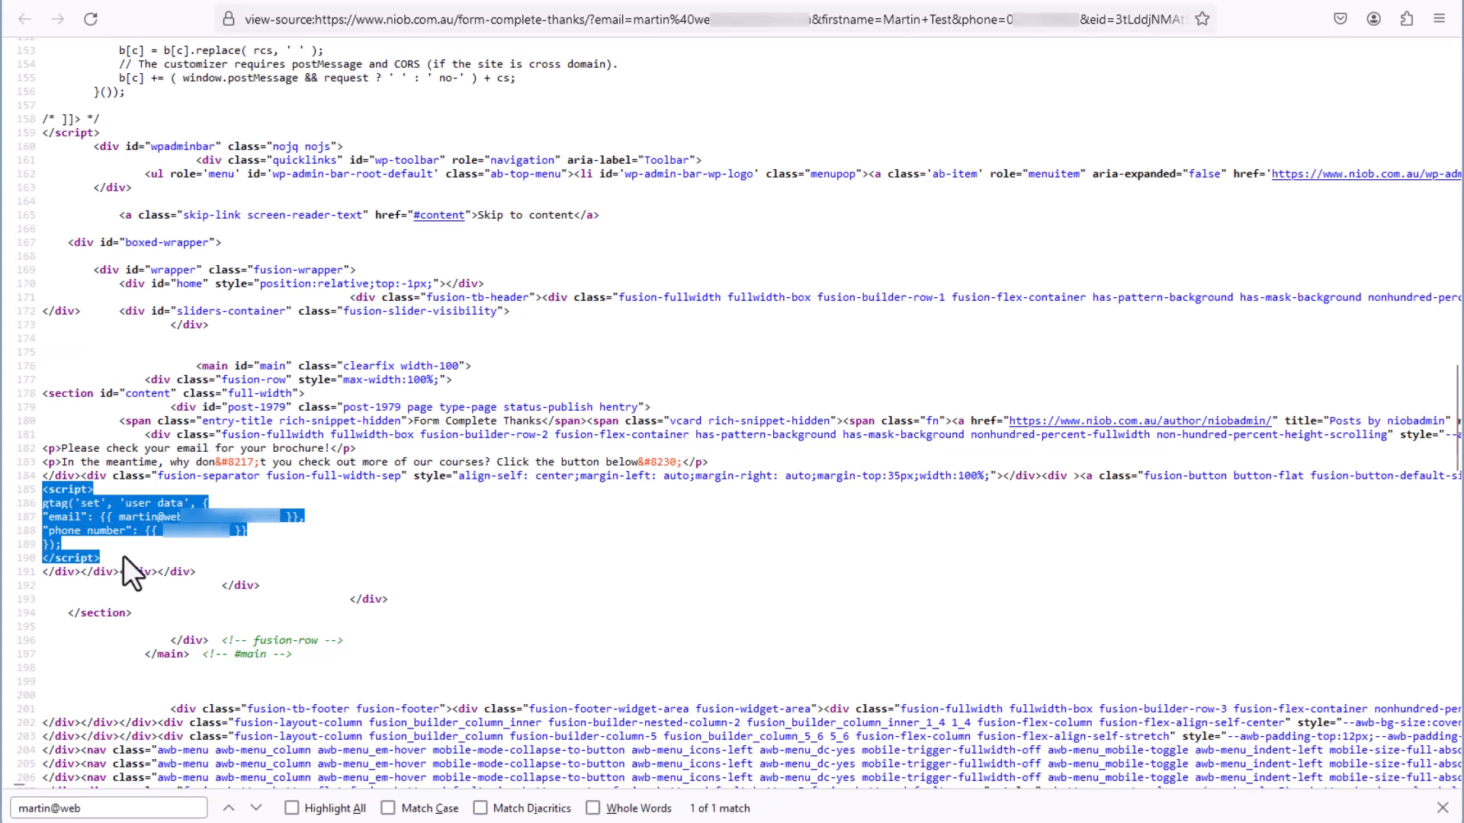
click(37, 489)
drag(44, 490, 208, 504)
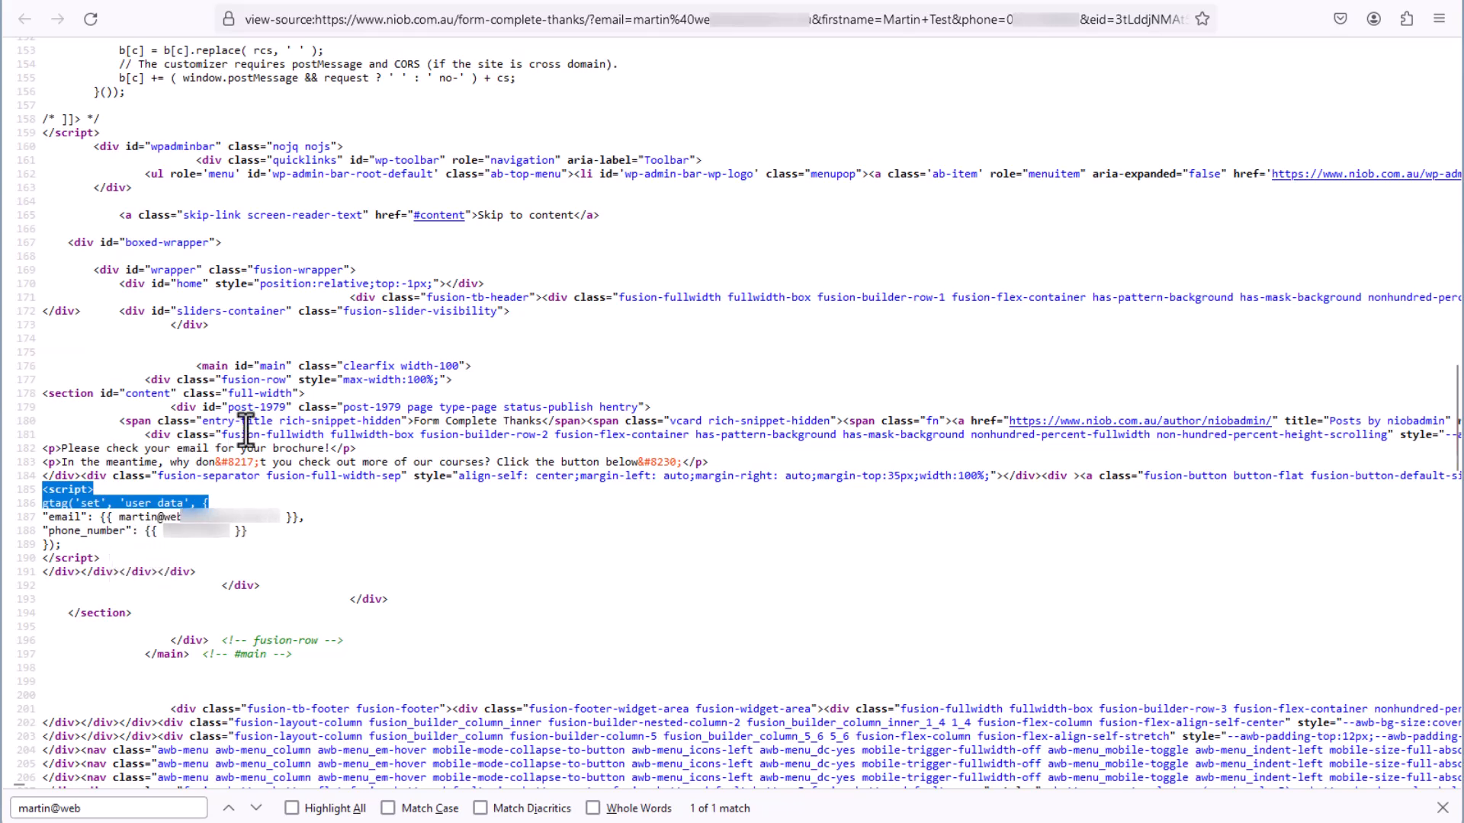
Inspect the Hairdressing Main Page Form's redirect confirmation URL and the thank-you page it points to
click(154, 1)
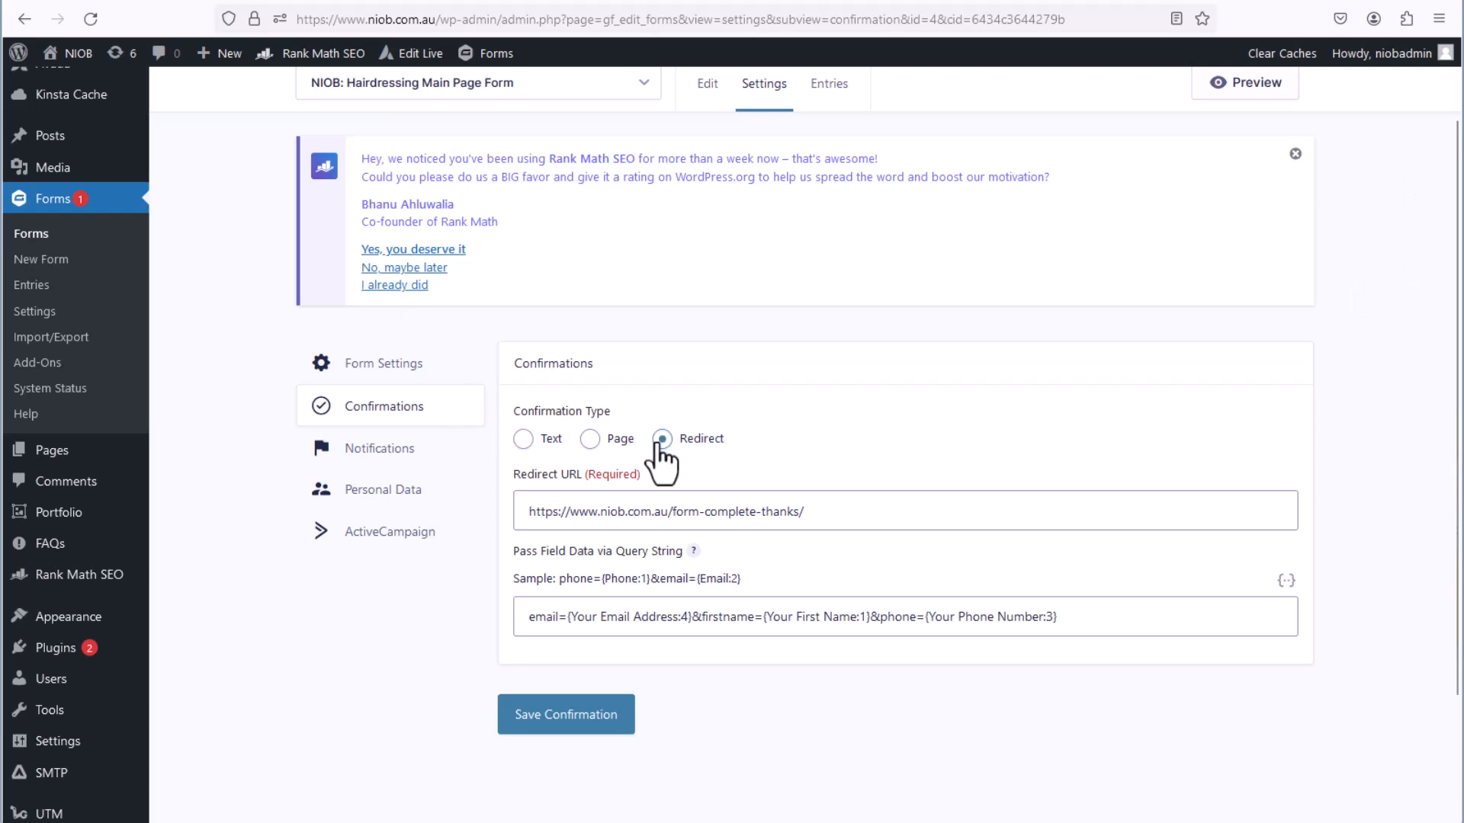
drag(522, 512, 1029, 509)
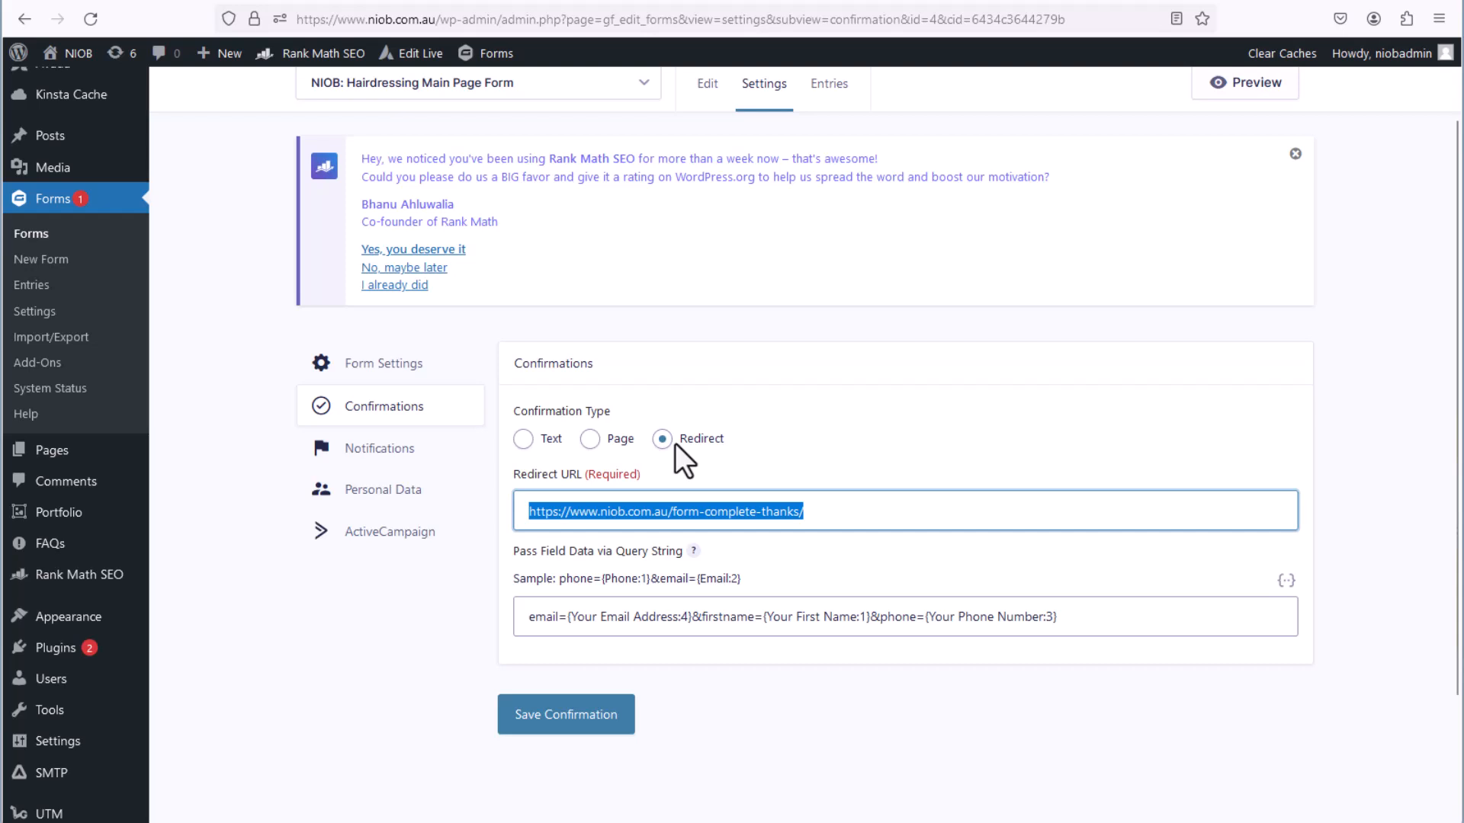
click(837, 509)
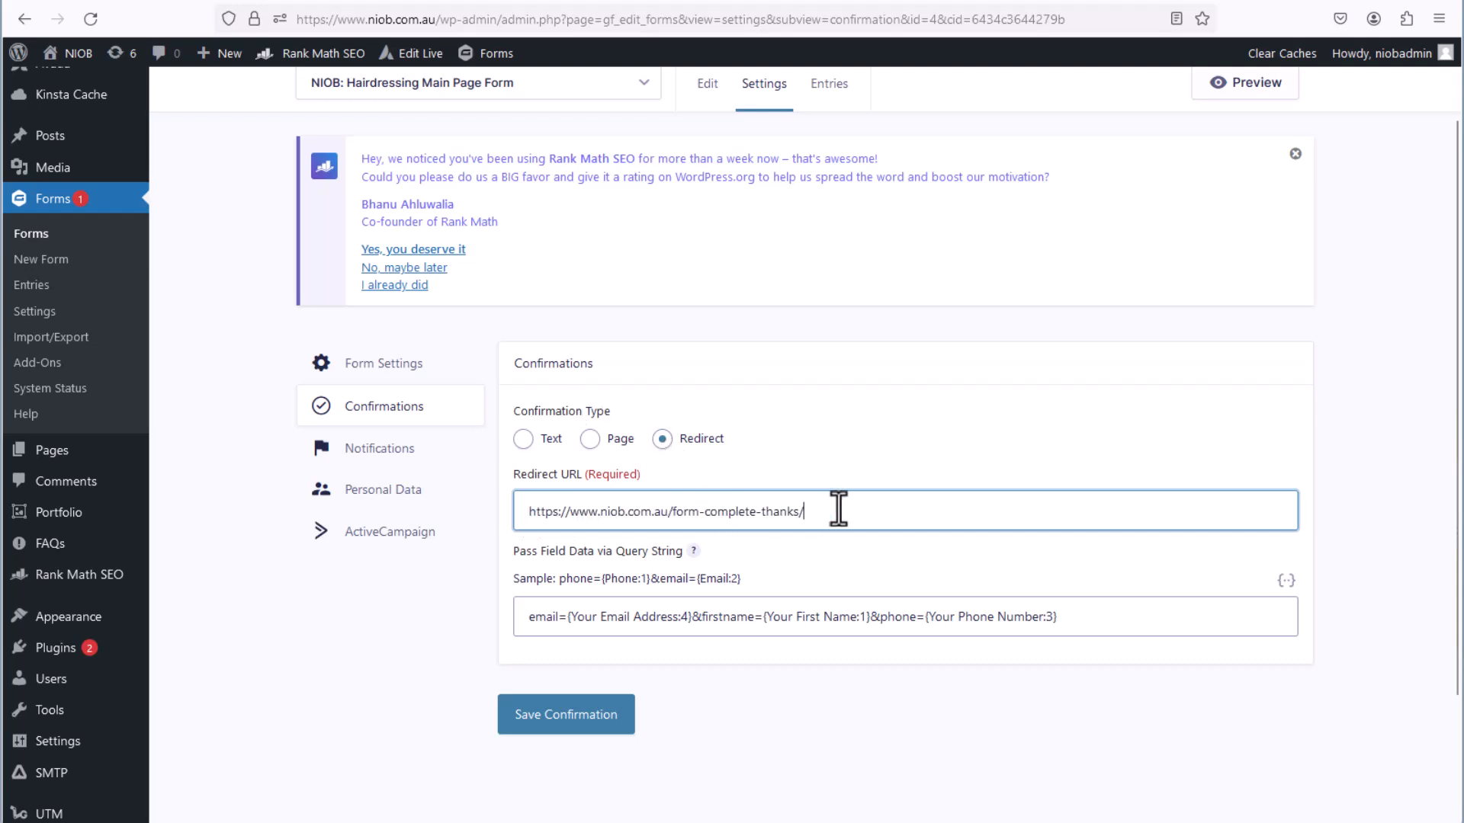
click(558, 1)
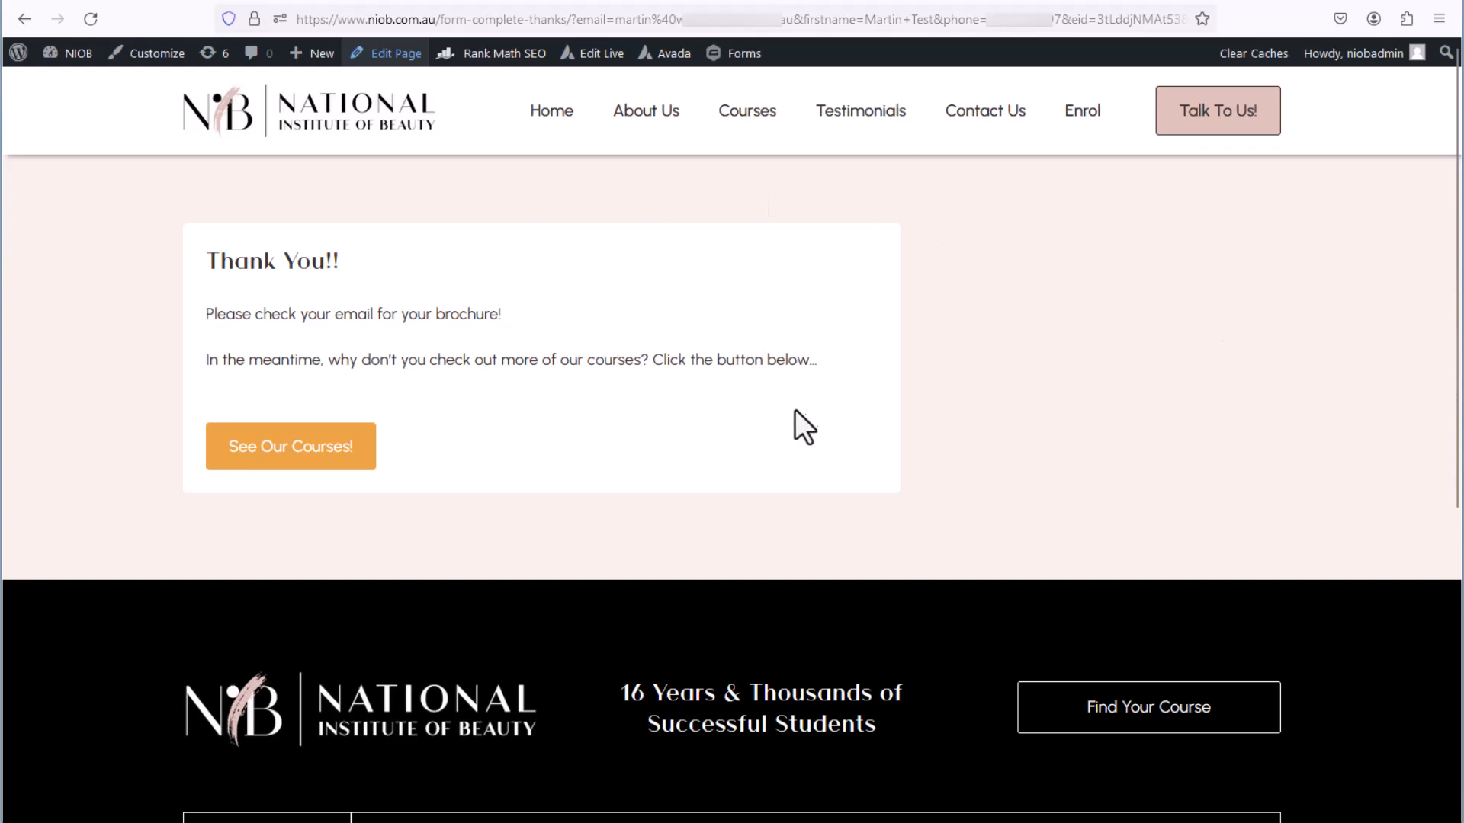
Check the merge tag picker for the query string in the form's redirect confirmation
click(451, 2)
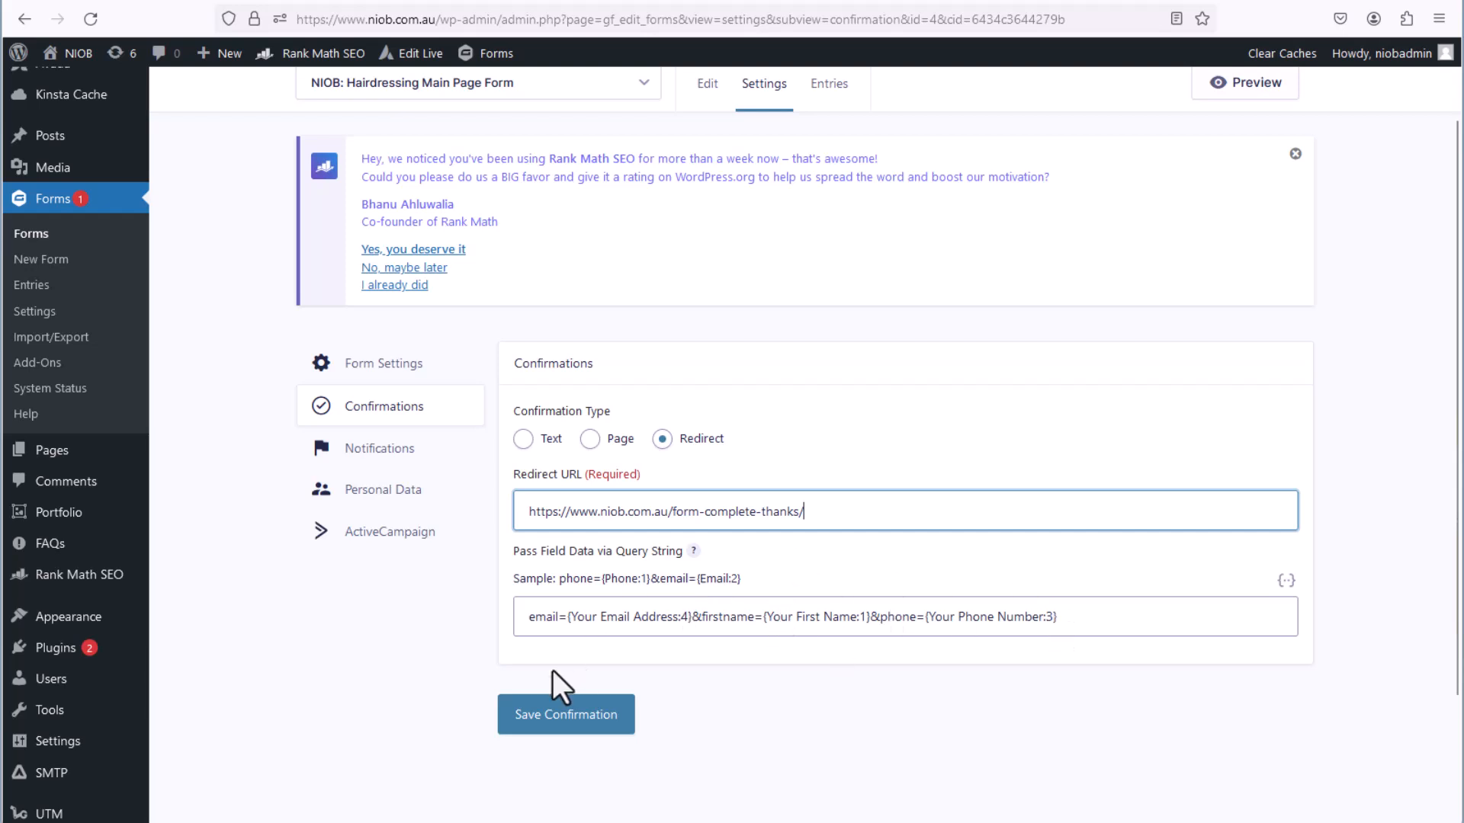
click(1287, 584)
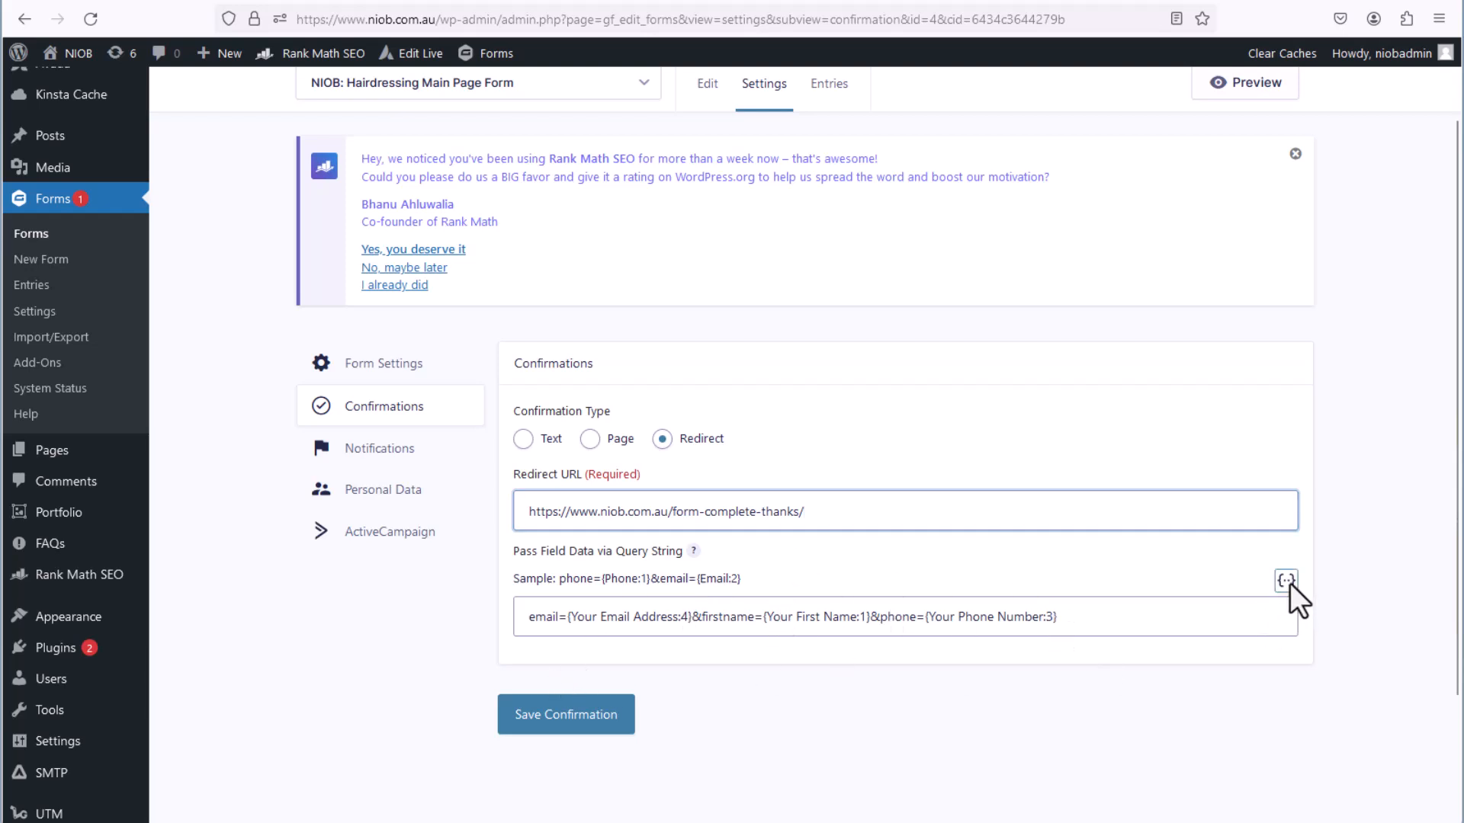
click(1356, 514)
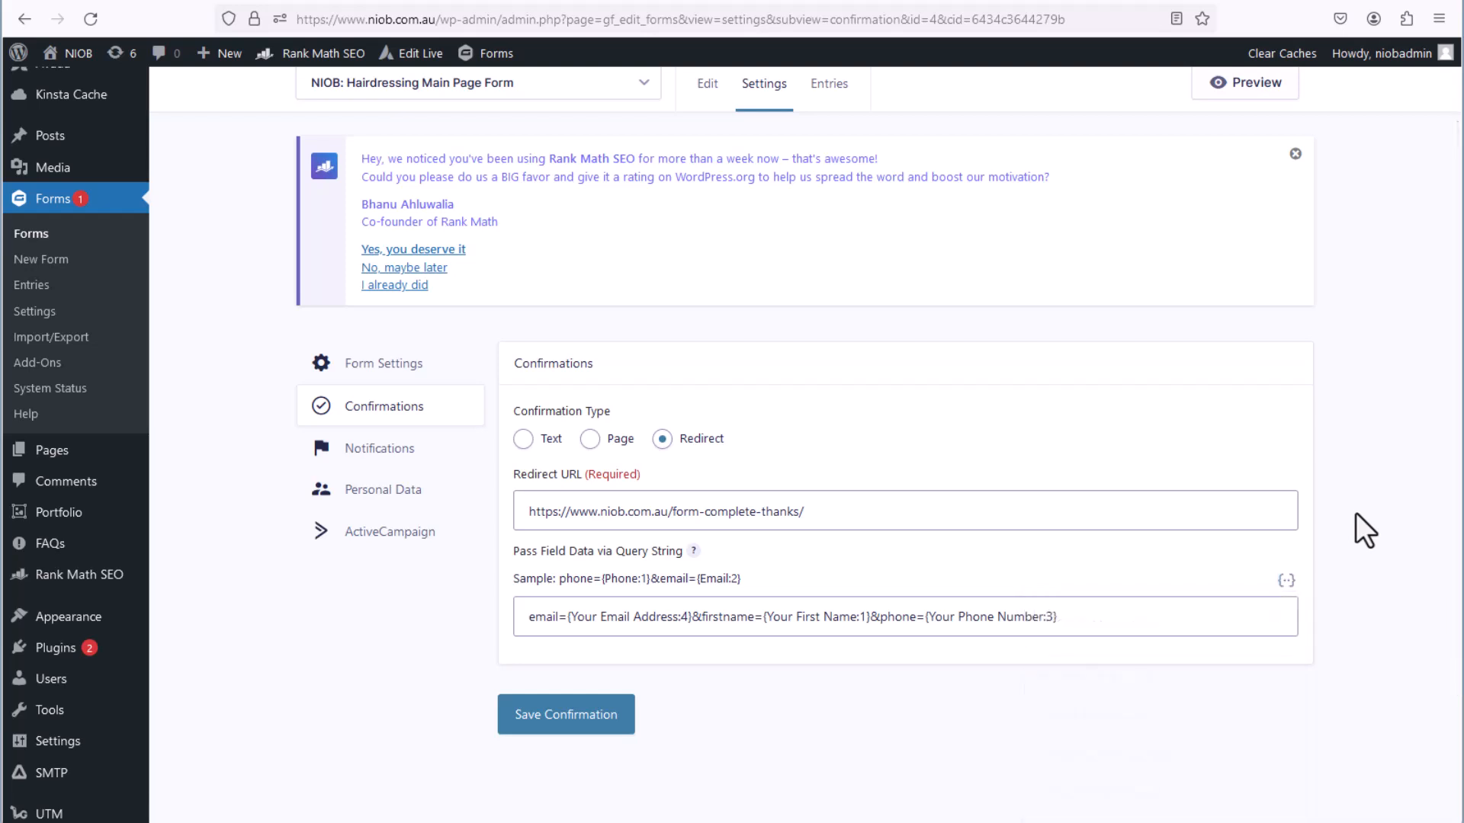
Compare the hairdressing pricing form's fields with the query string parameters in the thank-you page's URL
click(289, 2)
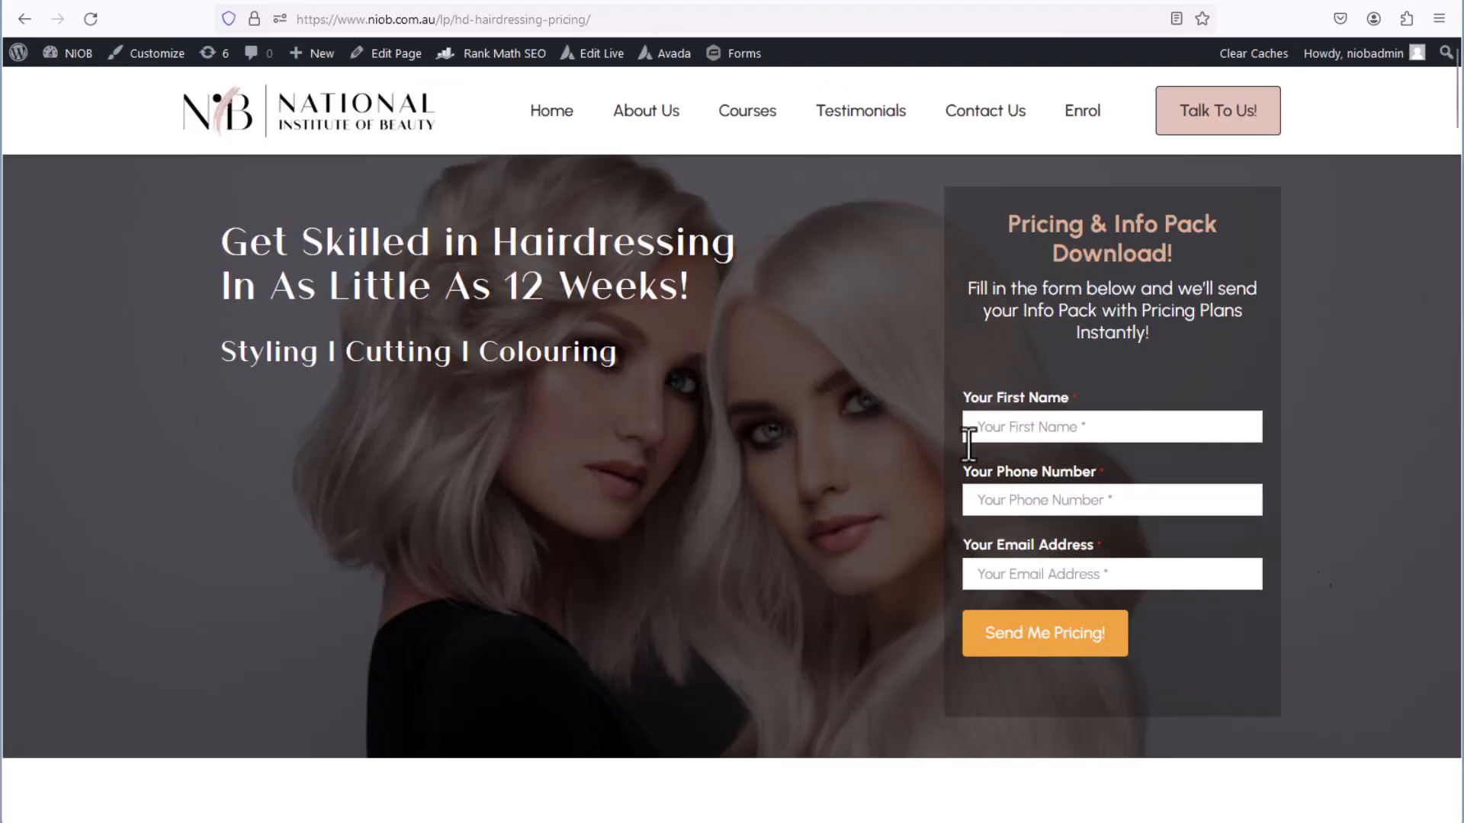
click(549, 3)
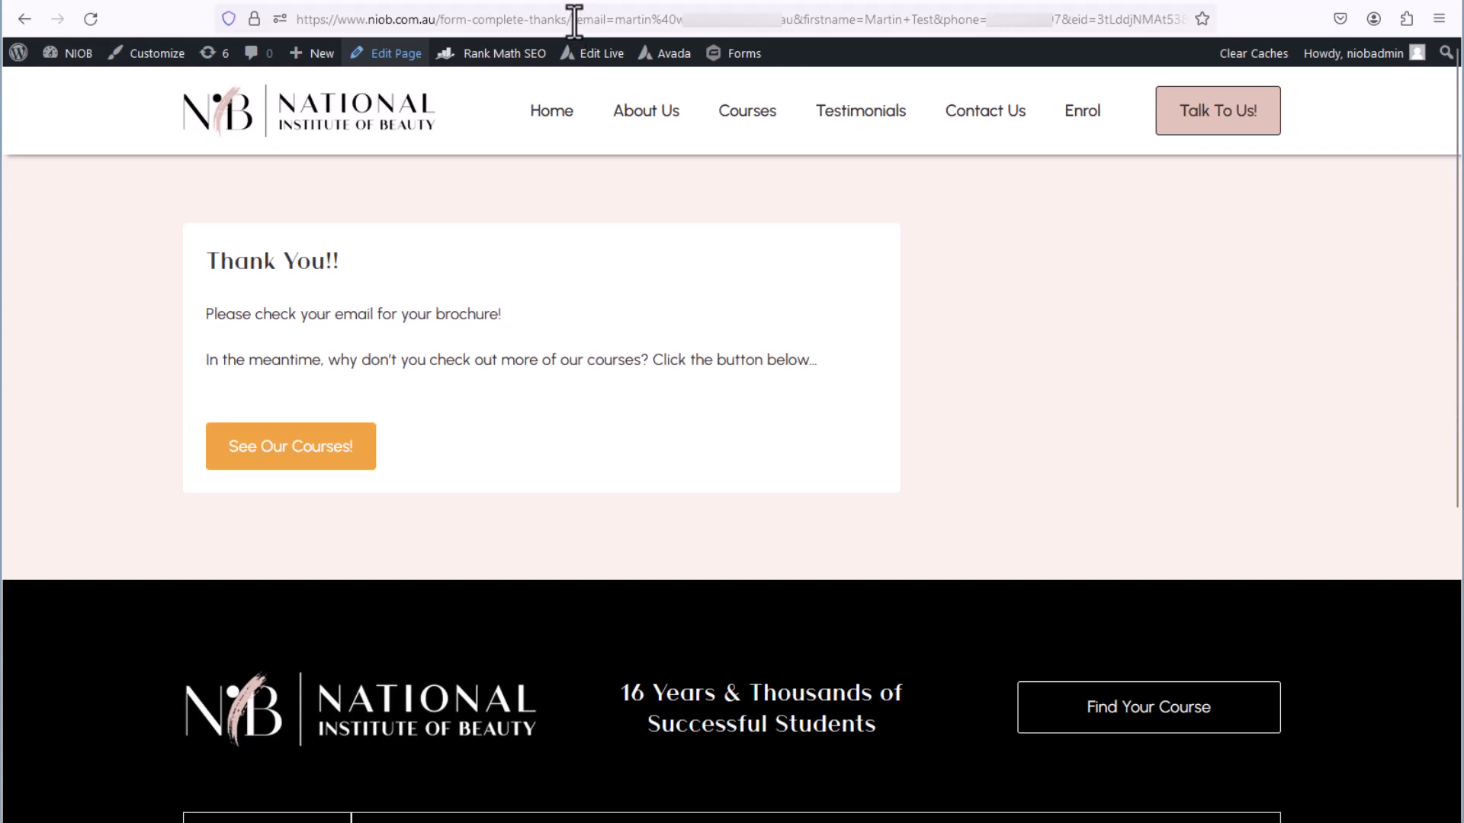
drag(572, 19, 1190, 16)
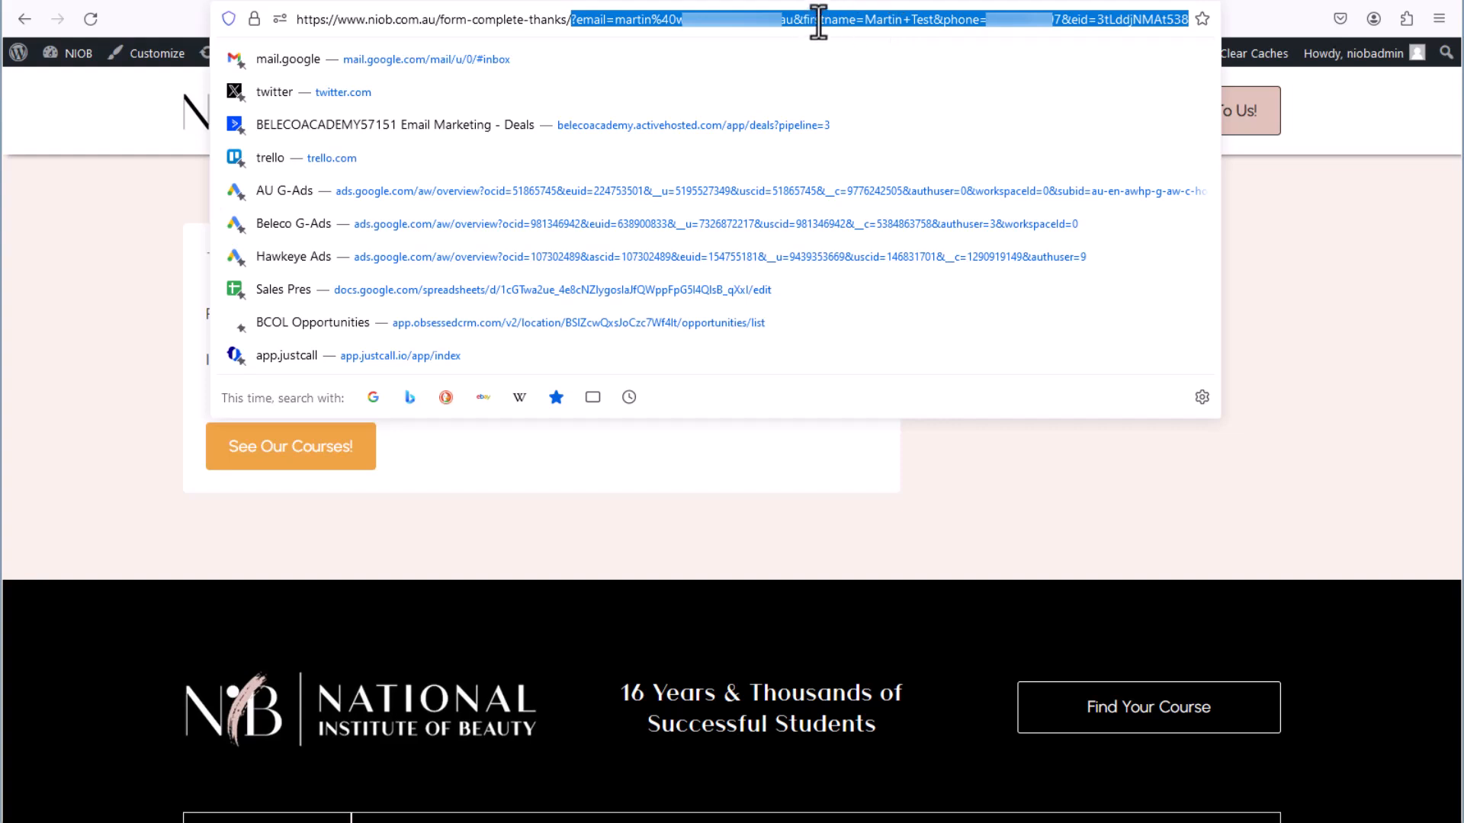
click(949, 514)
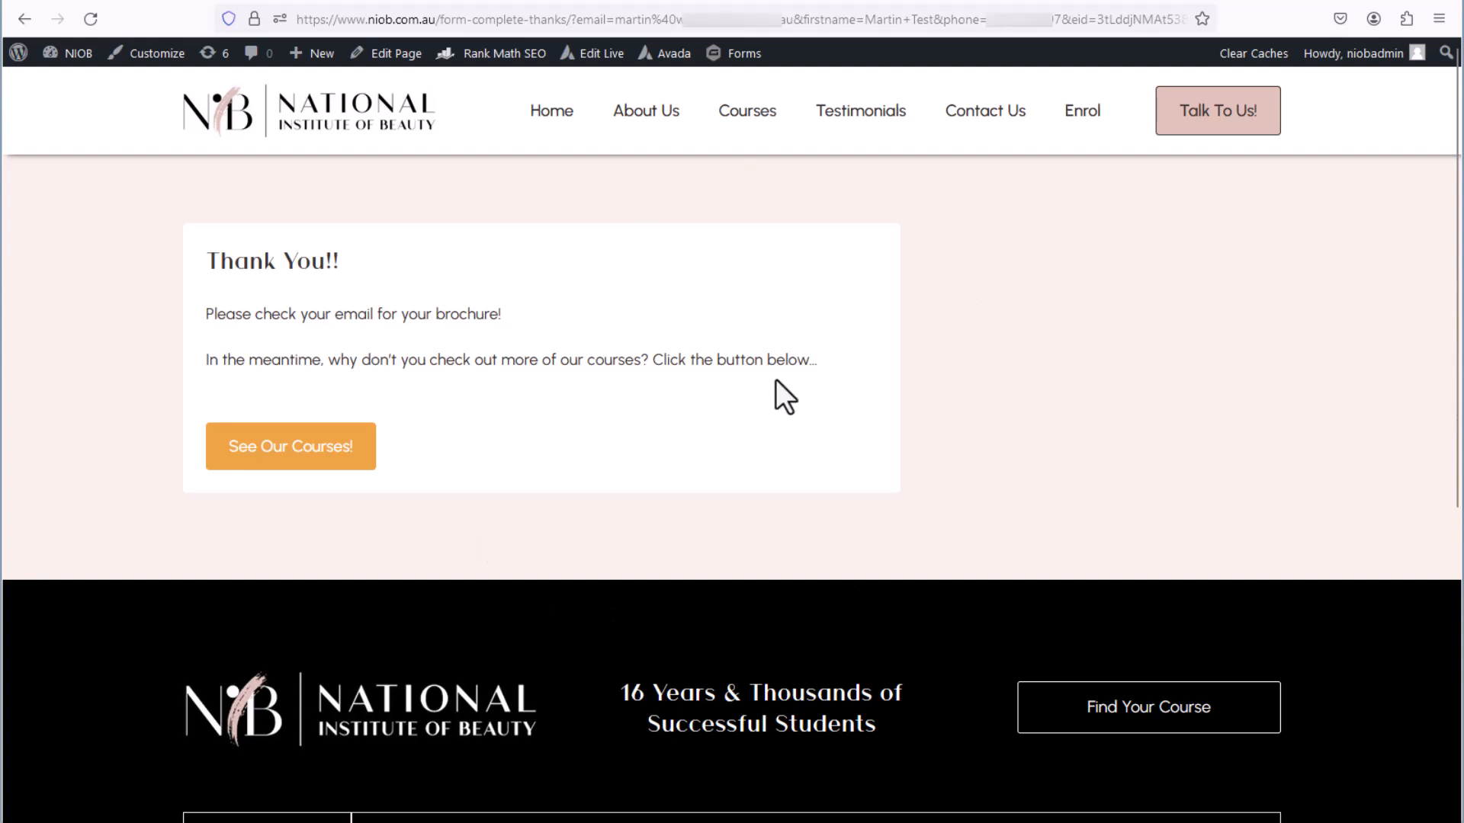
Highlight the full gtag user_data script block in the thank-you page's source
click(854, 2)
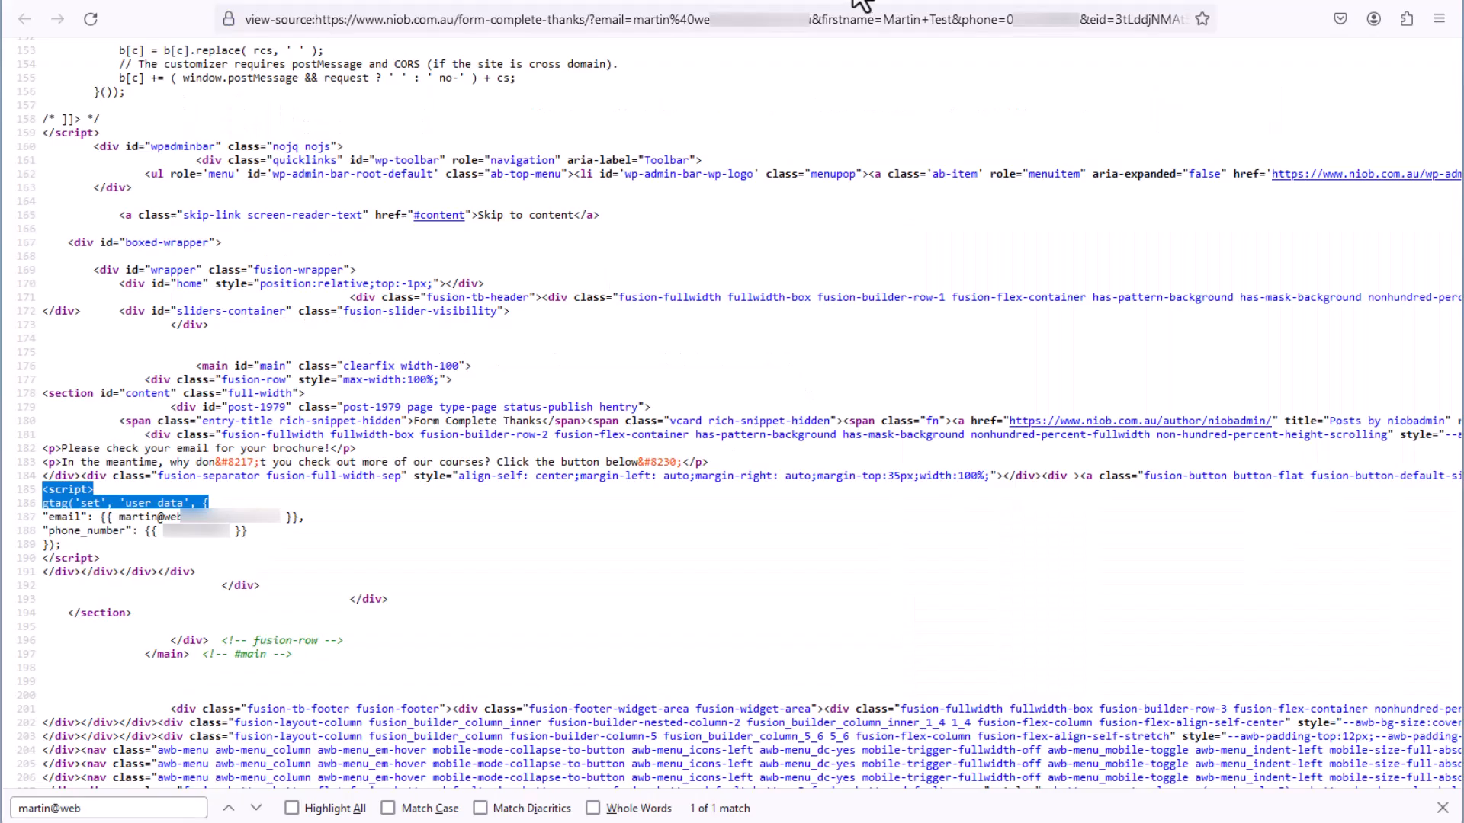
click(45, 494)
drag(47, 489, 270, 555)
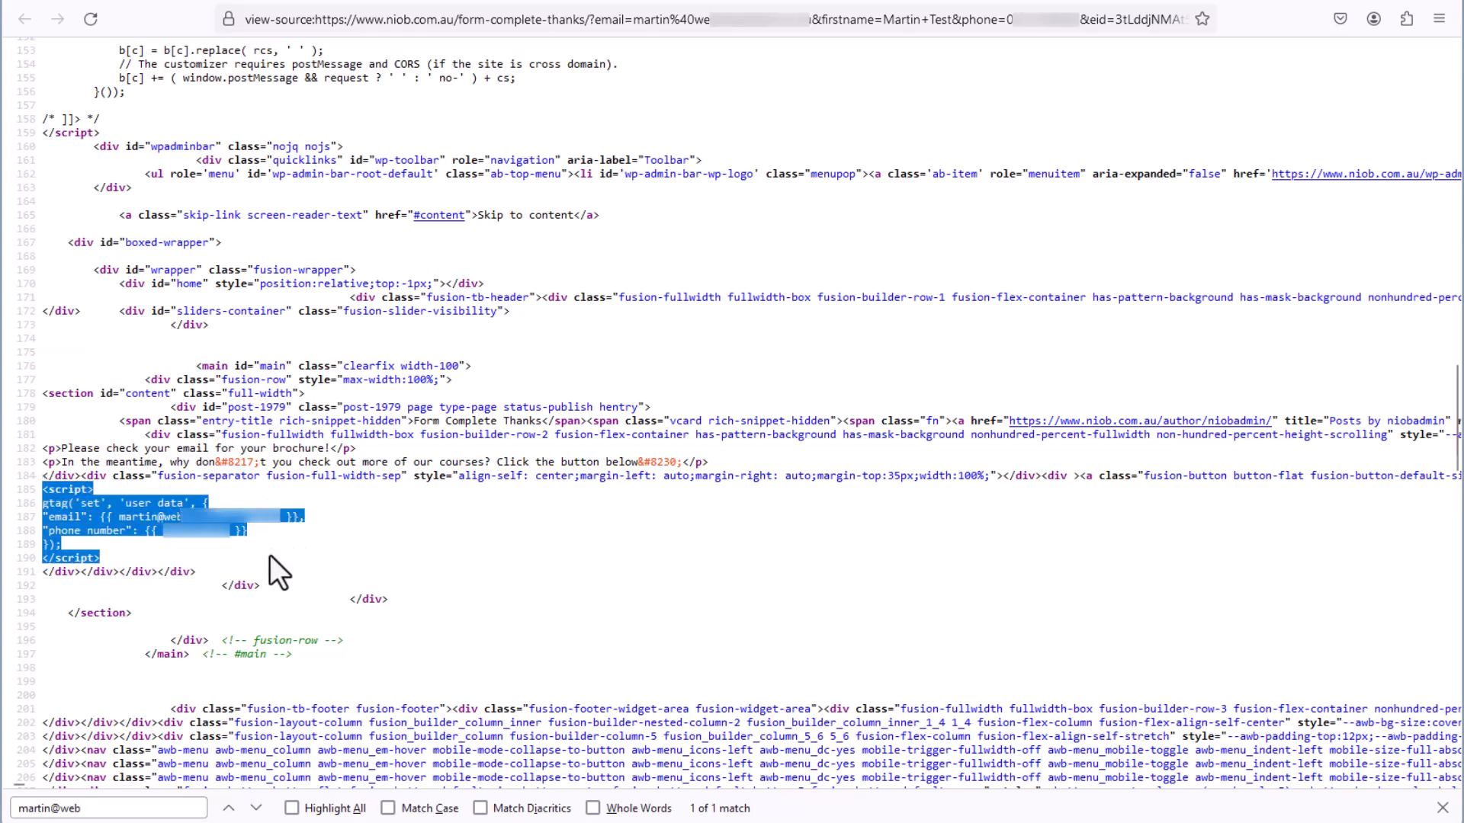
key(ctrl+w)
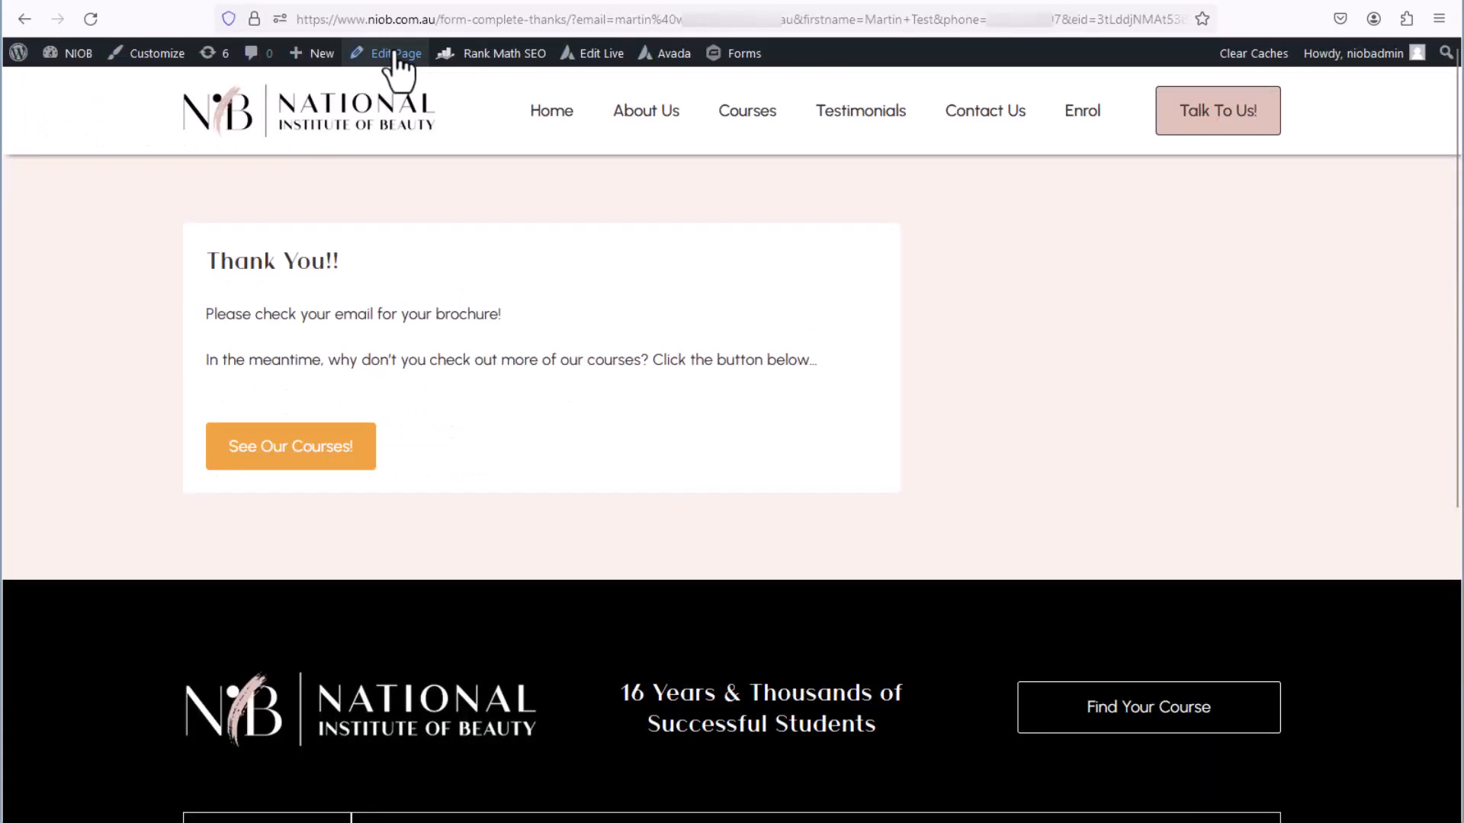
Open the thank-you page in the WordPress page editor and go to its Code Block element in Avada Builder
right_click(396, 54)
click(459, 70)
click(647, 2)
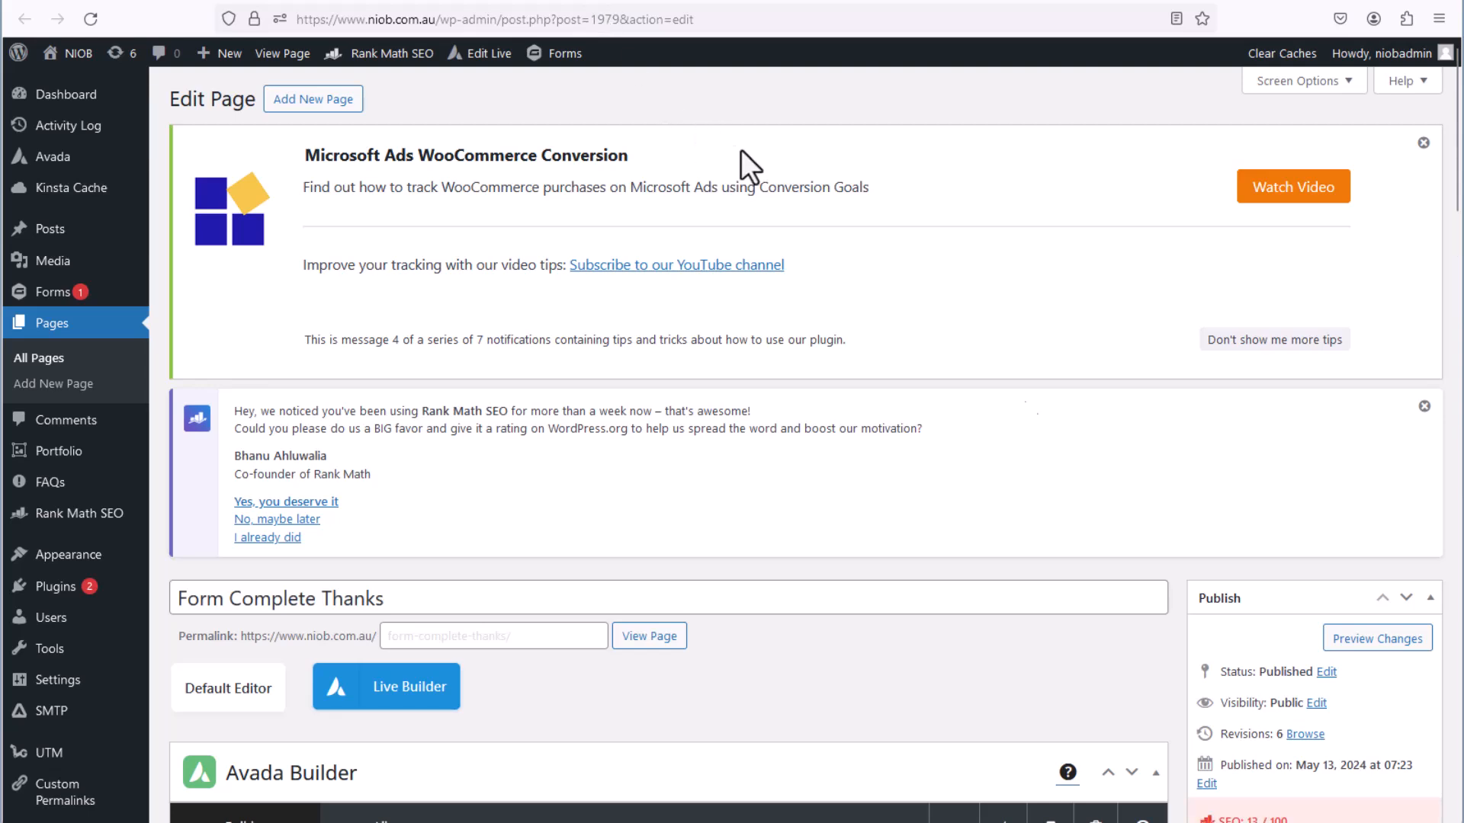
scroll(1020, 414, down, 5)
scroll(1019, 412, down, 4)
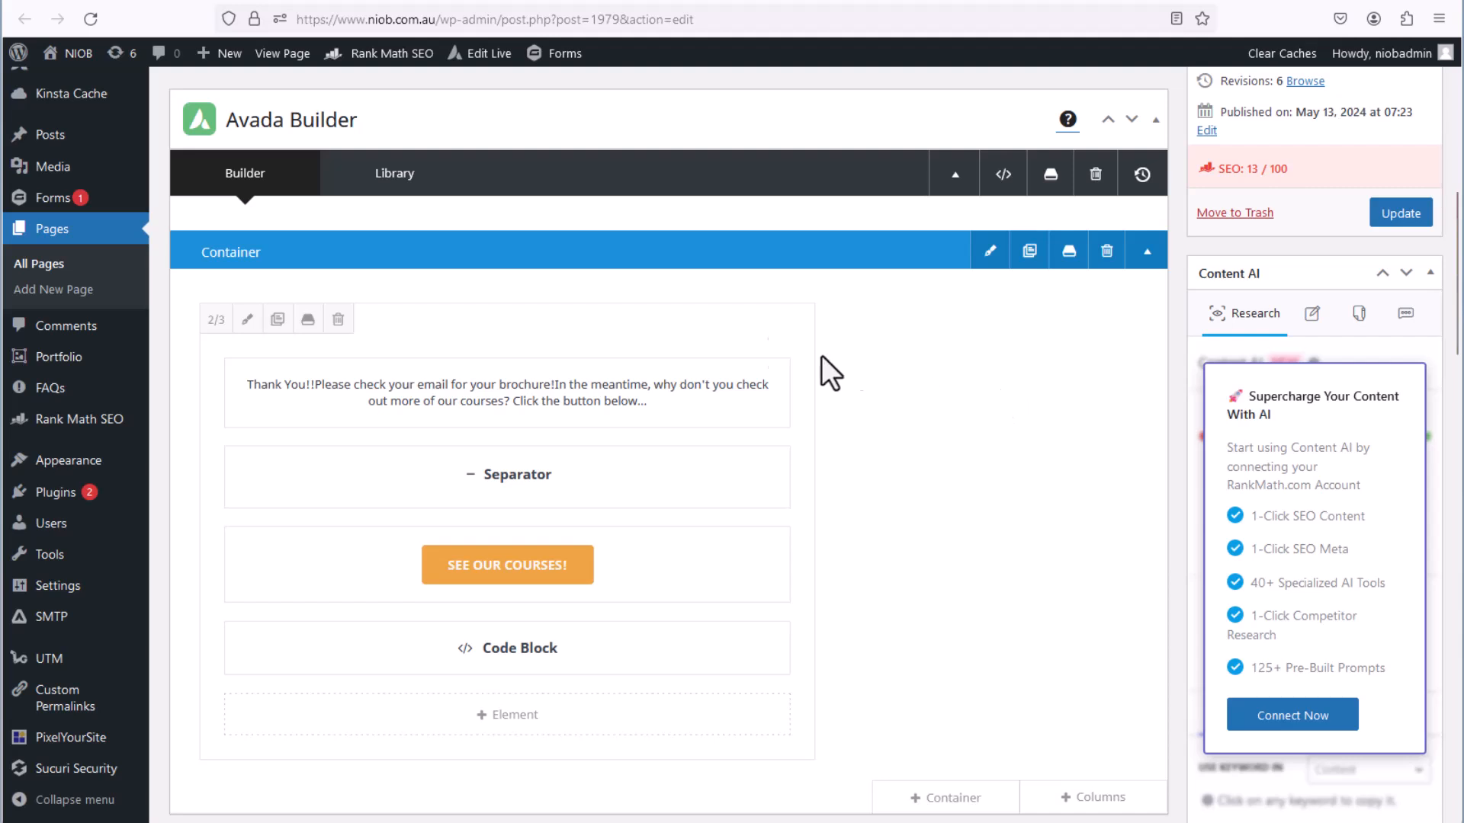
click(466, 665)
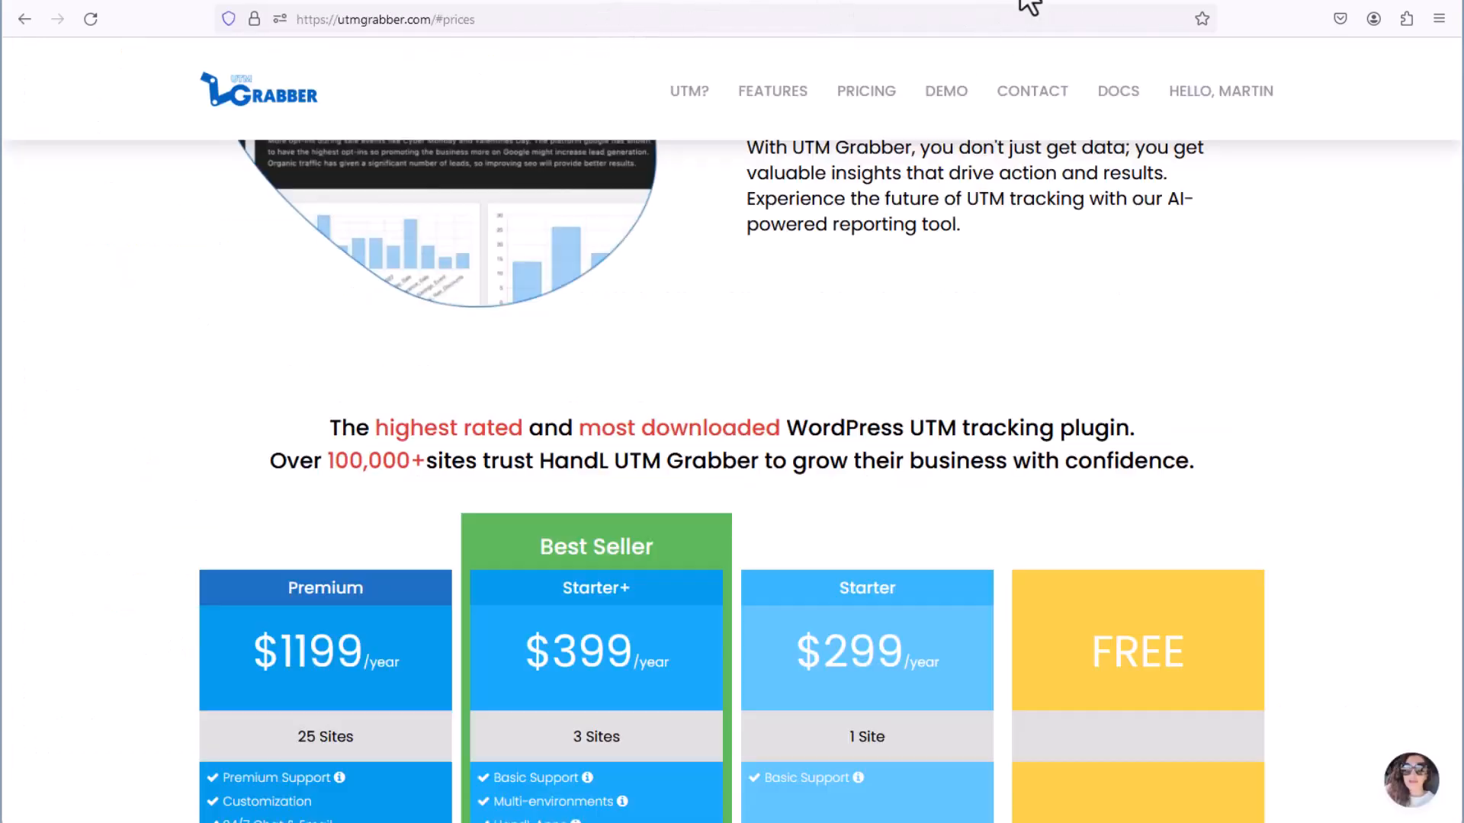
Look over the UTM Grabber plugin's website and its pricing plans
scroll(696, 381, up, 10)
scroll(702, 386, up, 15)
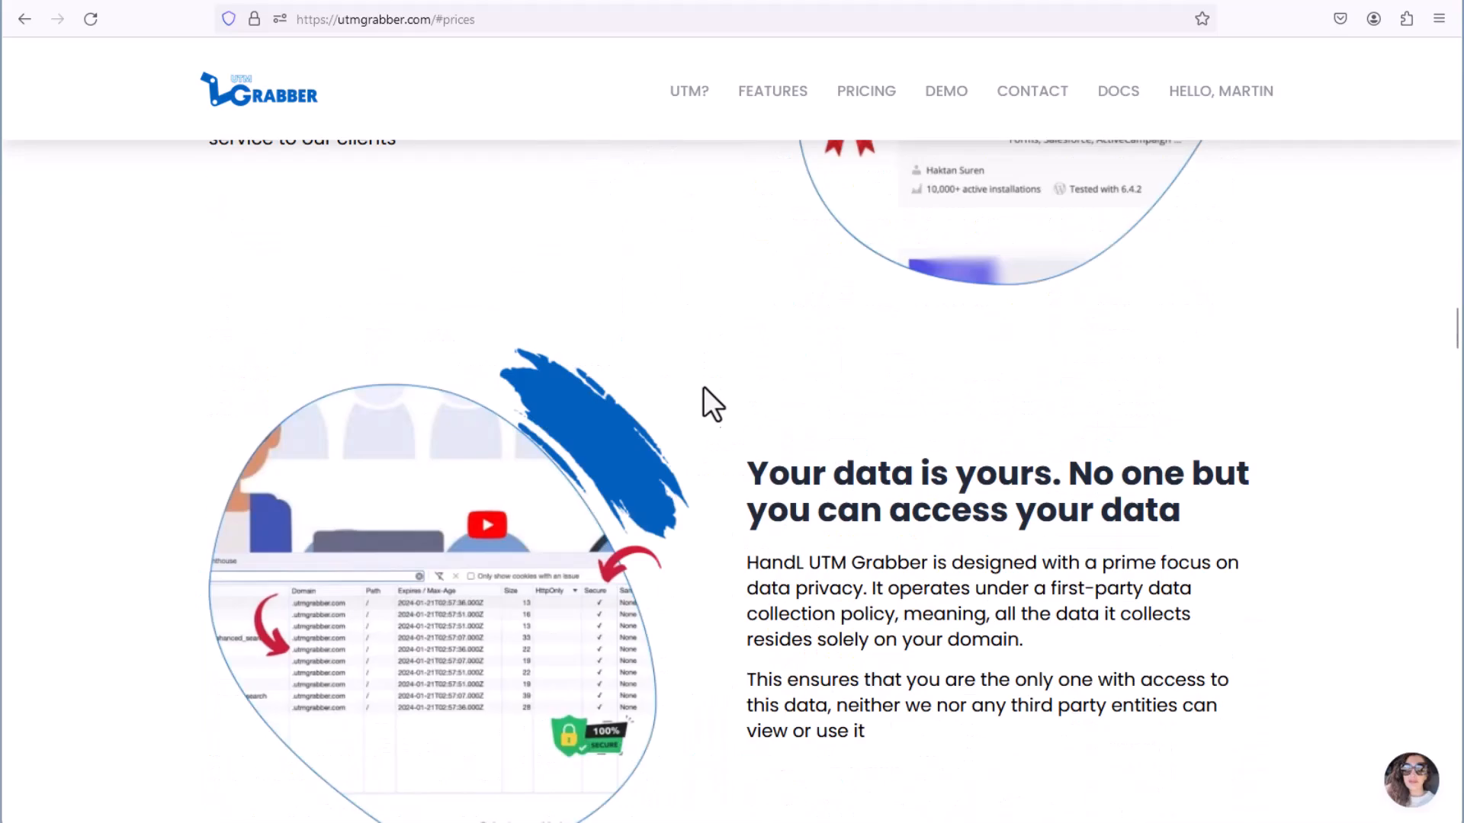
scroll(703, 333, up, 5)
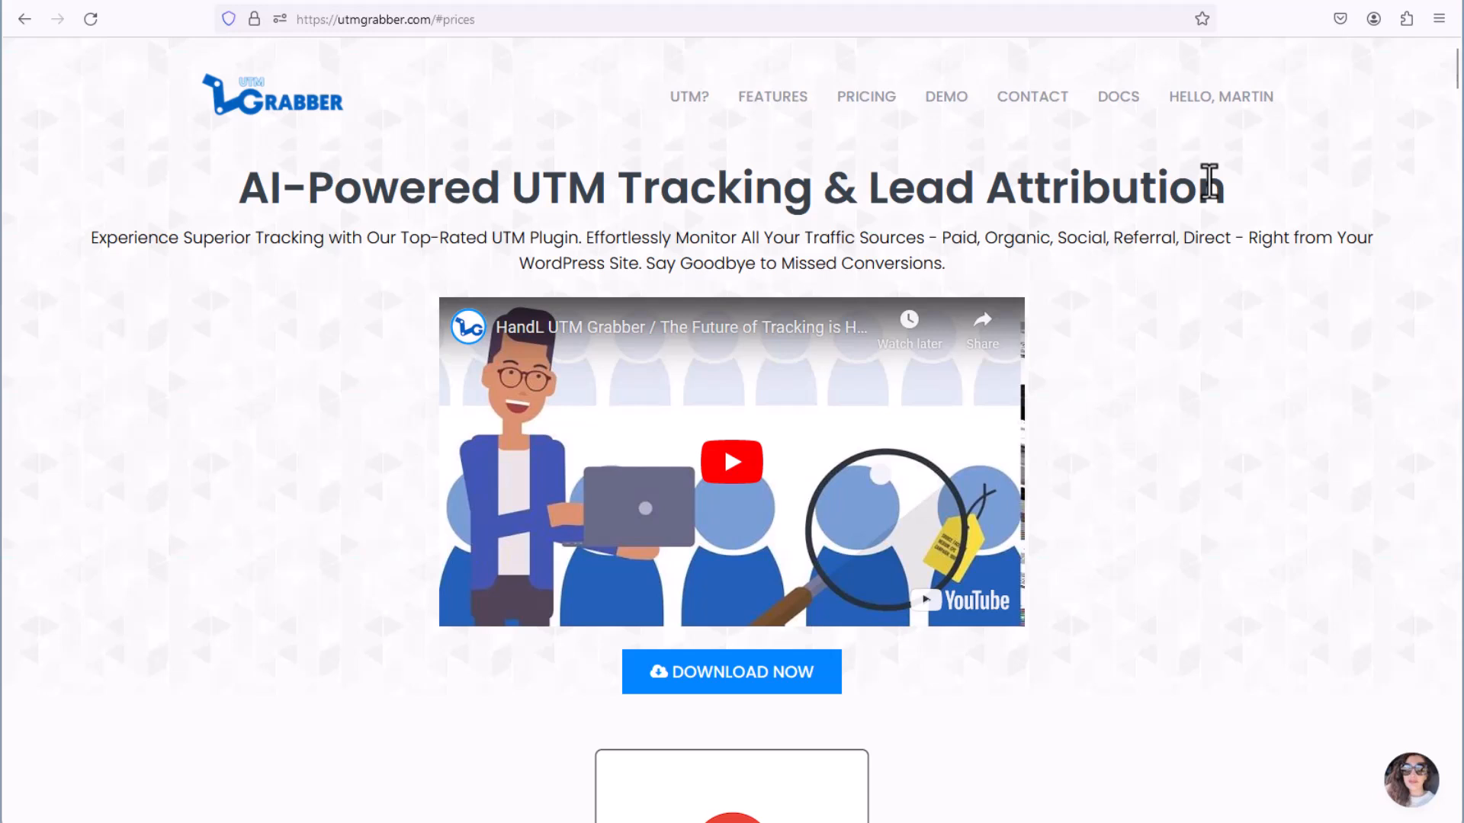
scroll(1087, 304, down, 8)
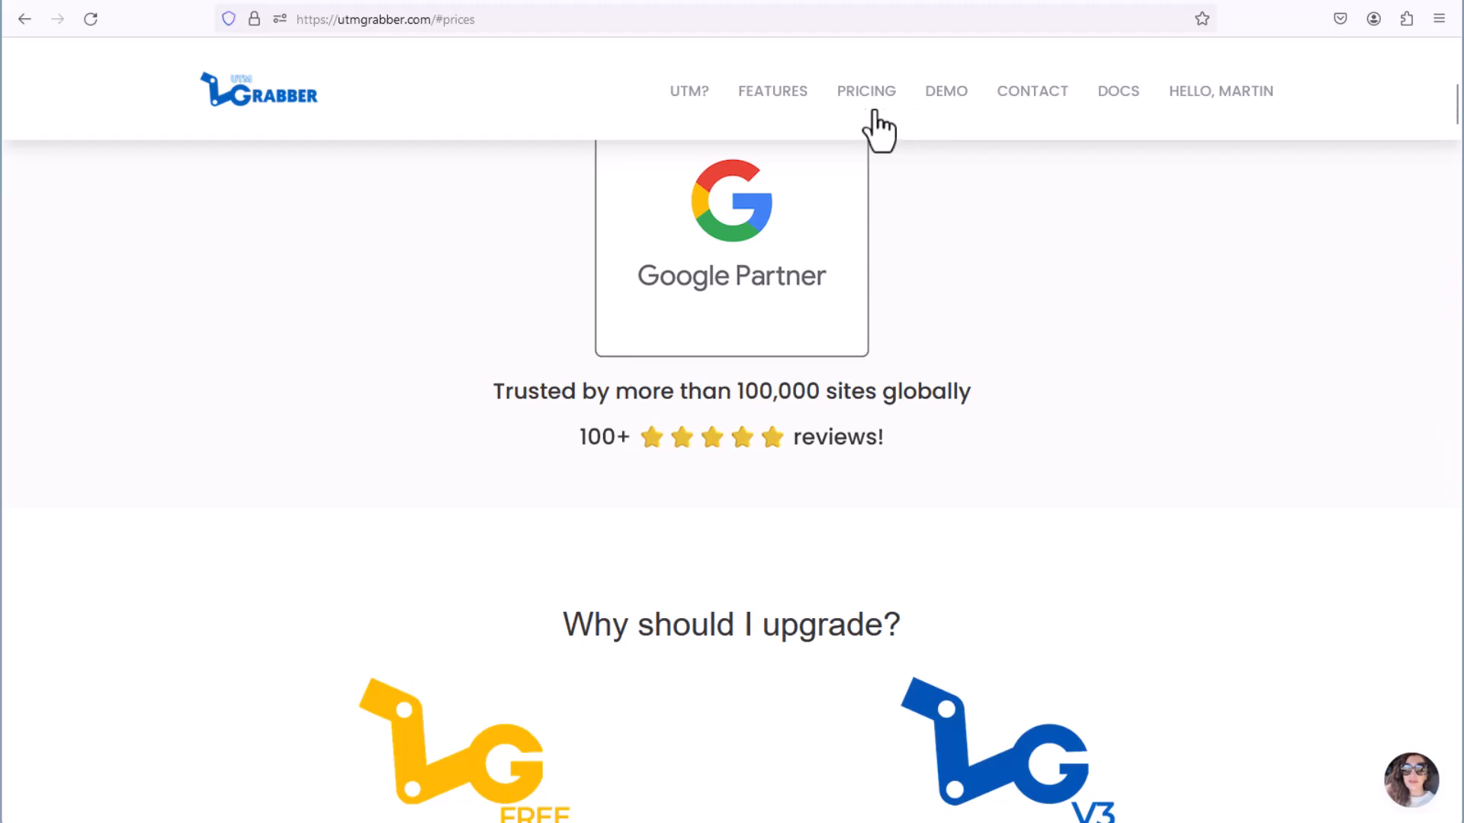
click(840, 97)
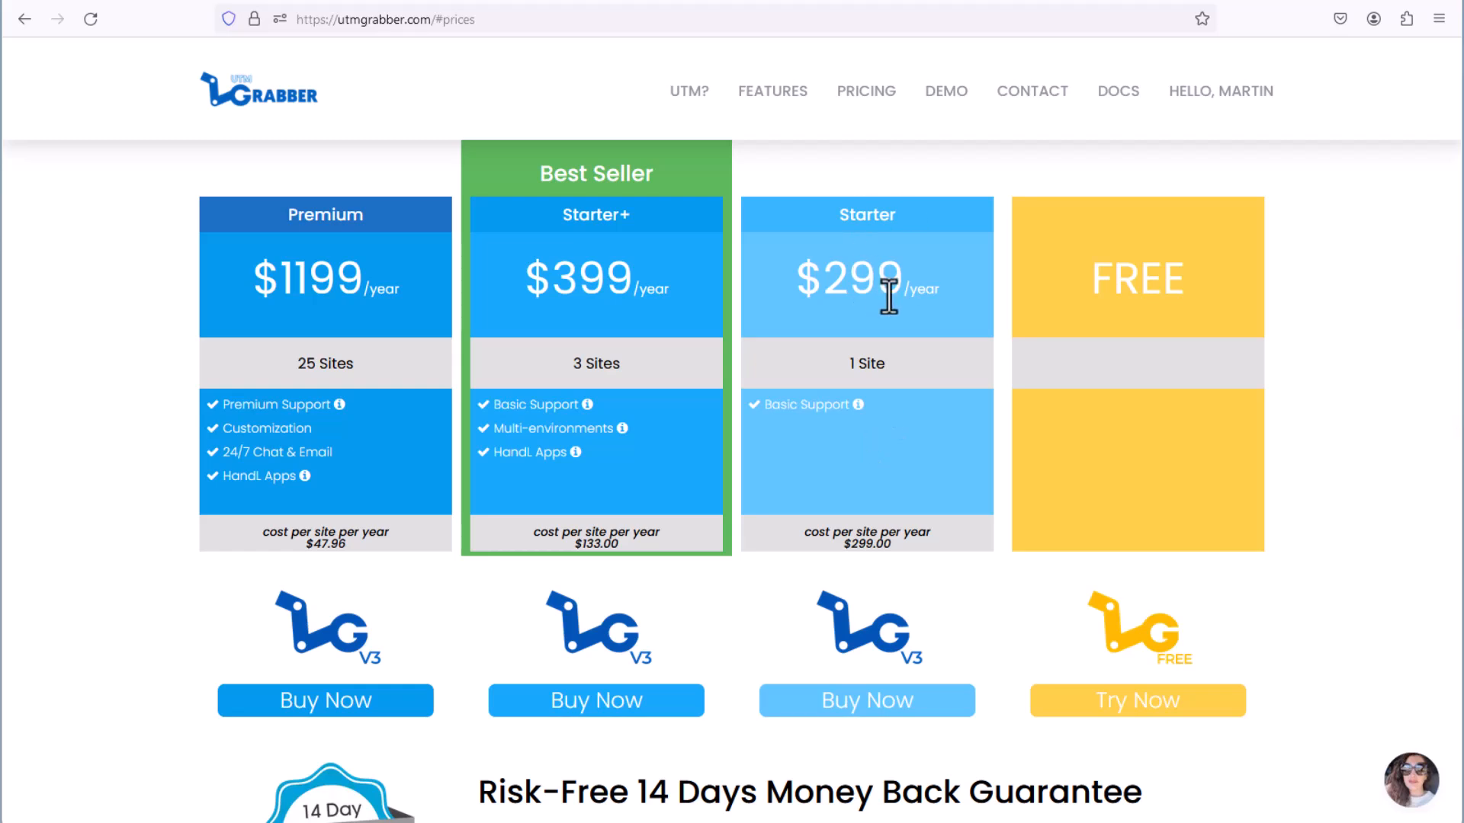
Review the URL Params plugin page on WordPress.org, including its name and last-updated date
click(1151, 6)
scroll(386, 366, down, 4)
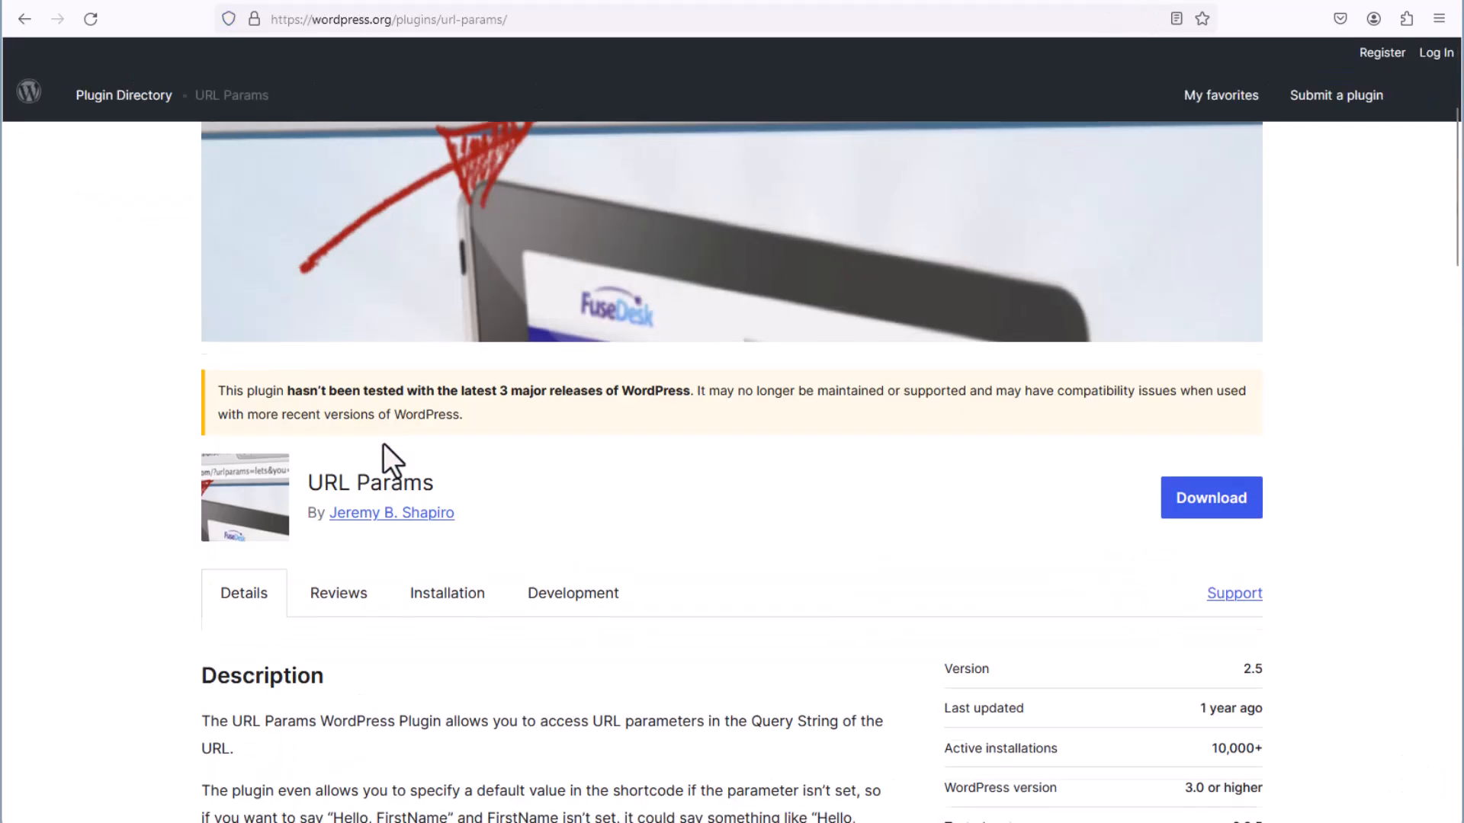
drag(309, 483, 429, 484)
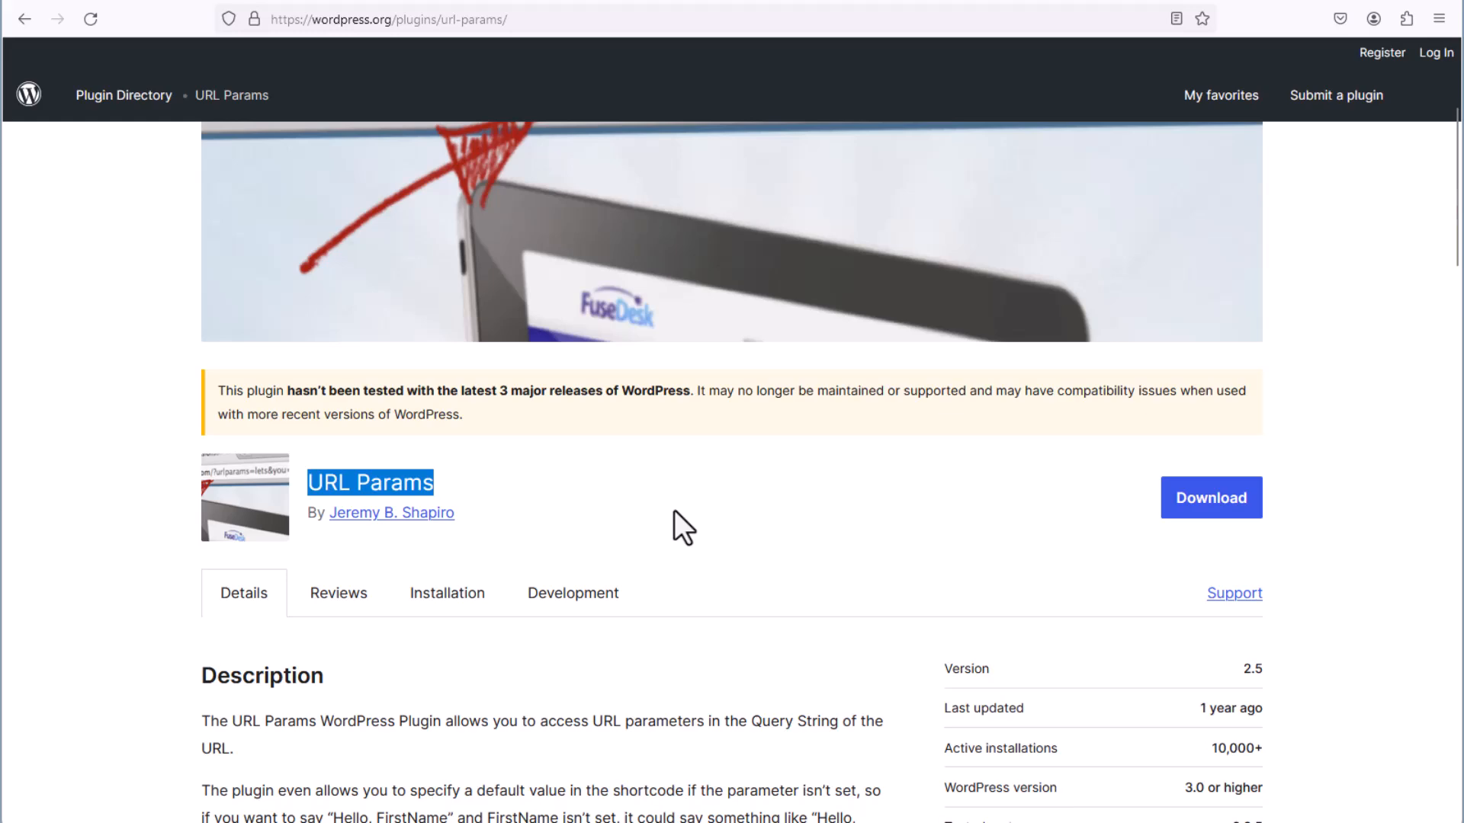
scroll(709, 502, down, 2)
drag(1201, 521, 1254, 522)
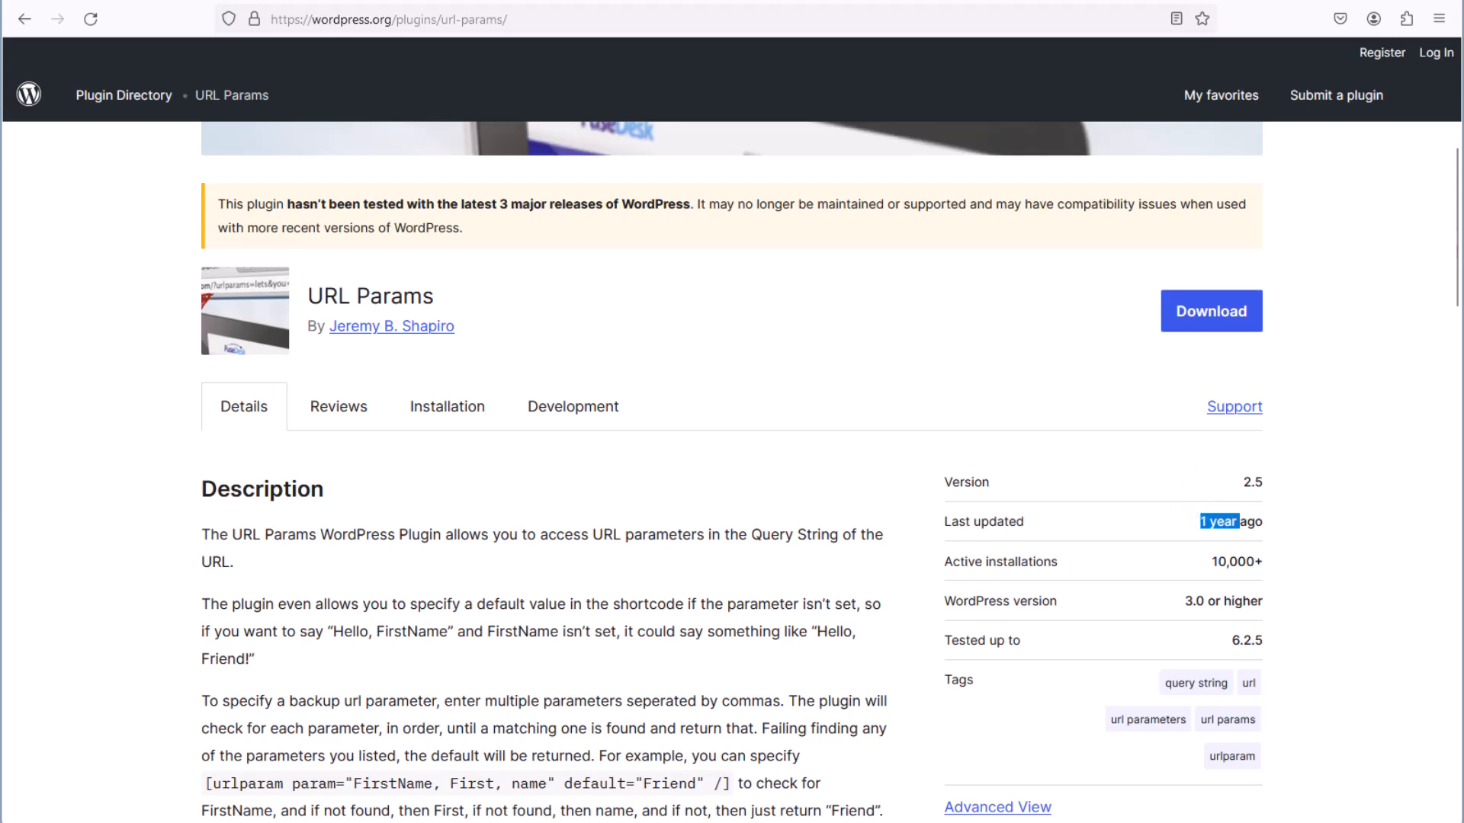
Open the thank-you page's Code Block and compare its email and phone shortcodes with the page's URL and rendered source
click(786, 6)
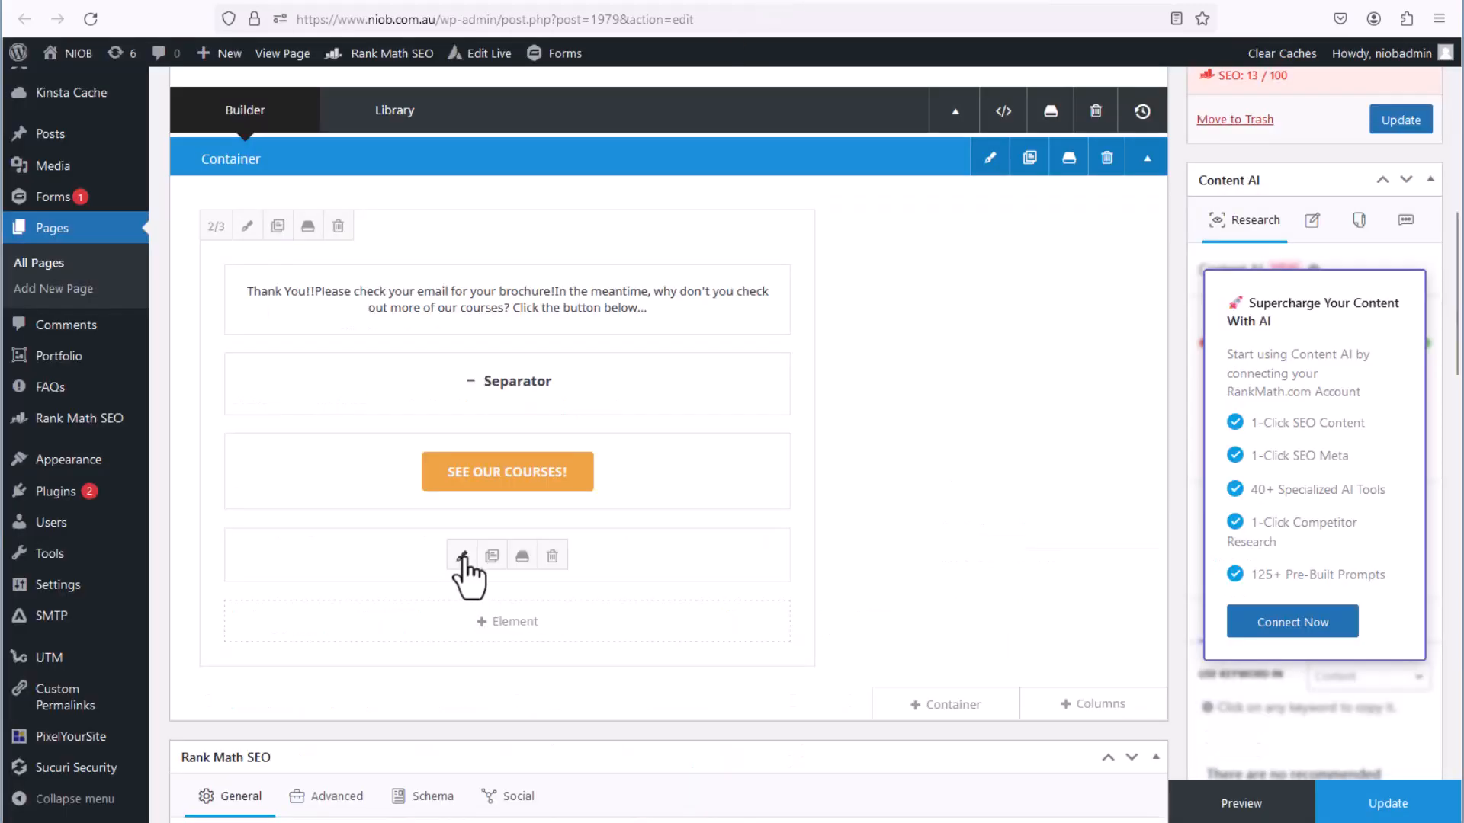
click(461, 556)
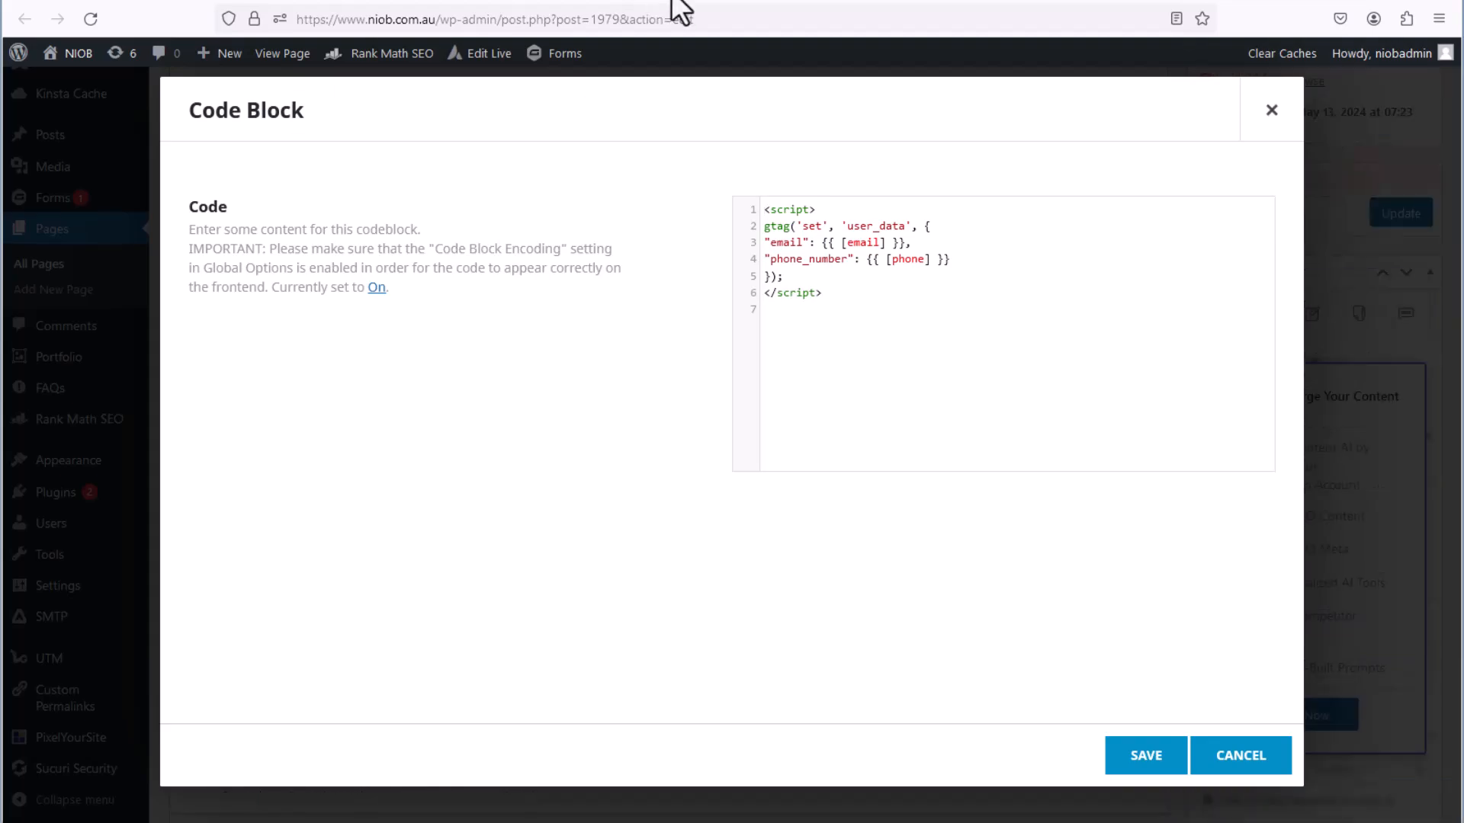
click(884, 2)
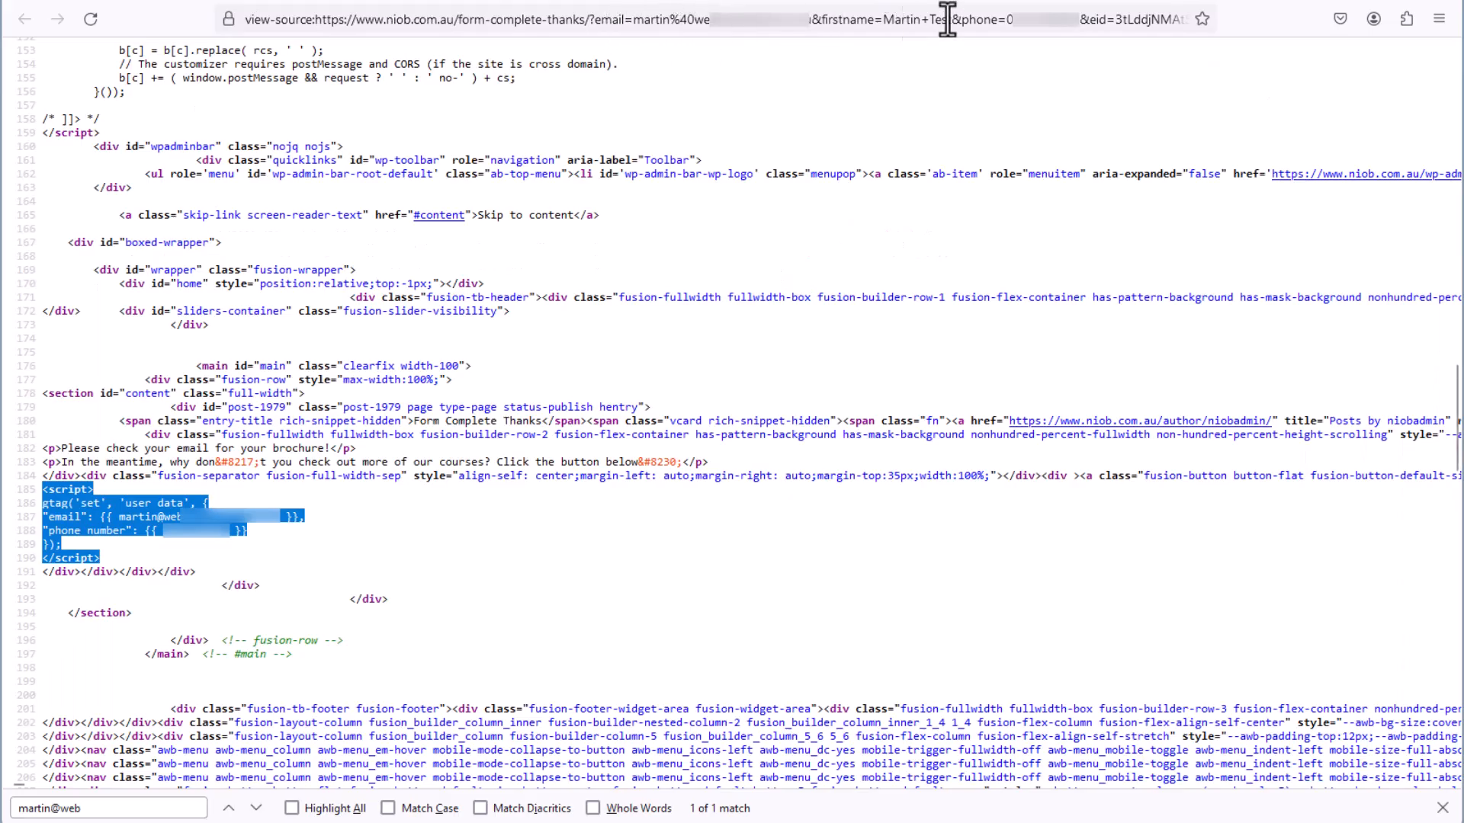
click(523, 4)
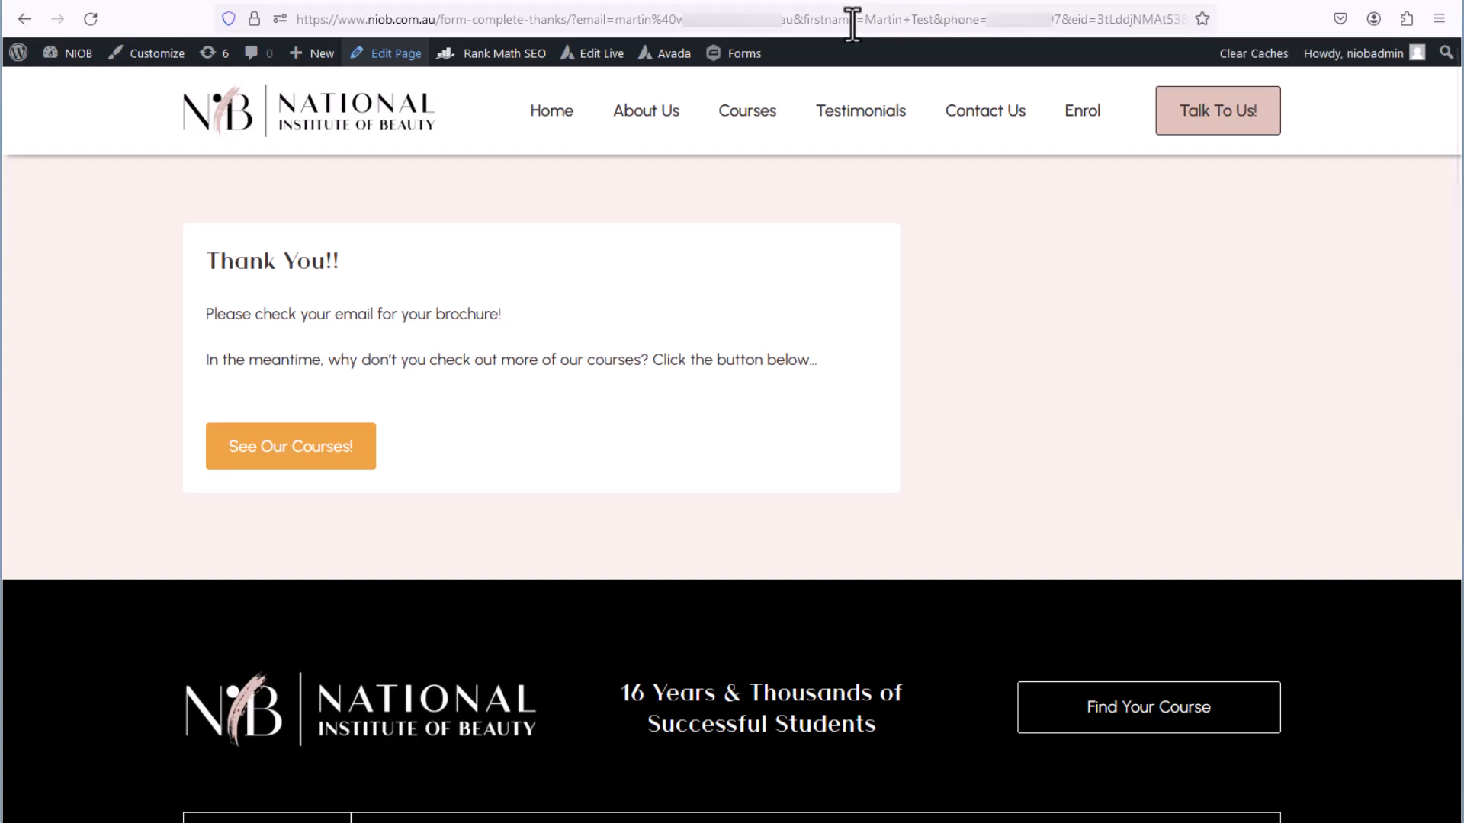
click(776, 2)
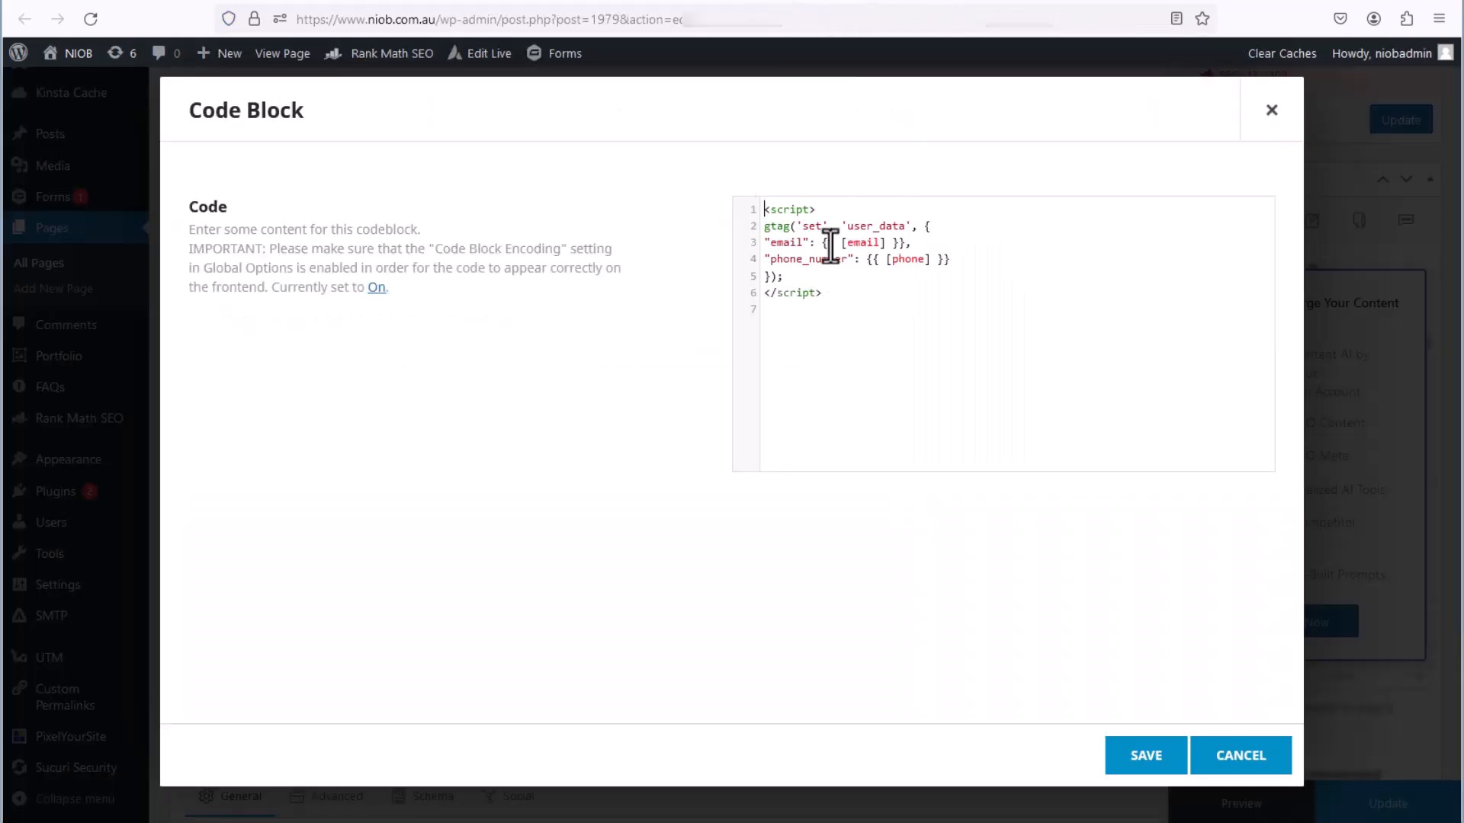
click(886, 4)
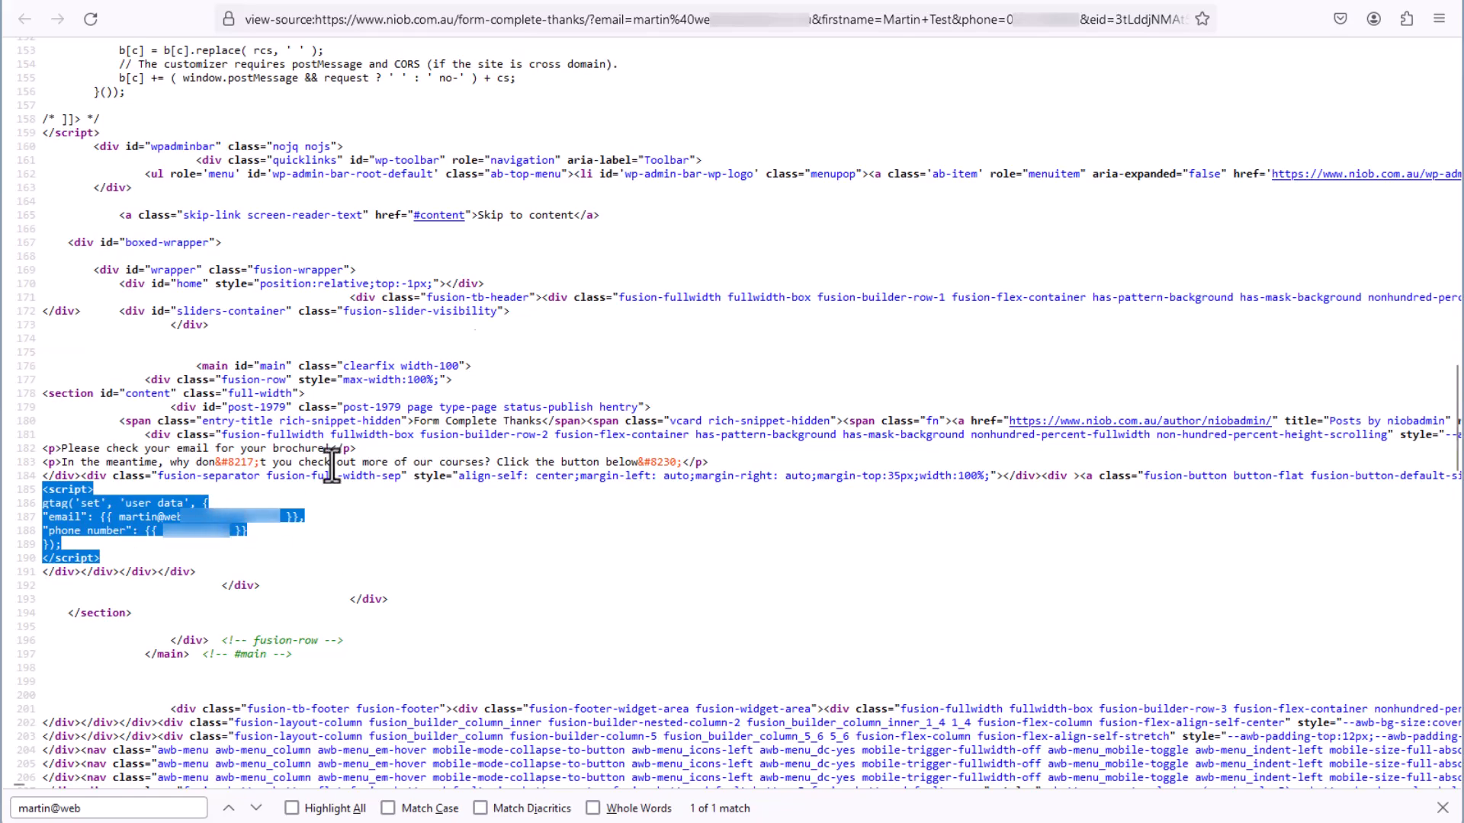
Fill in the hairdressing pricing form with a test first name, phone number and email address, and submit it
click(277, 4)
click(1003, 421)
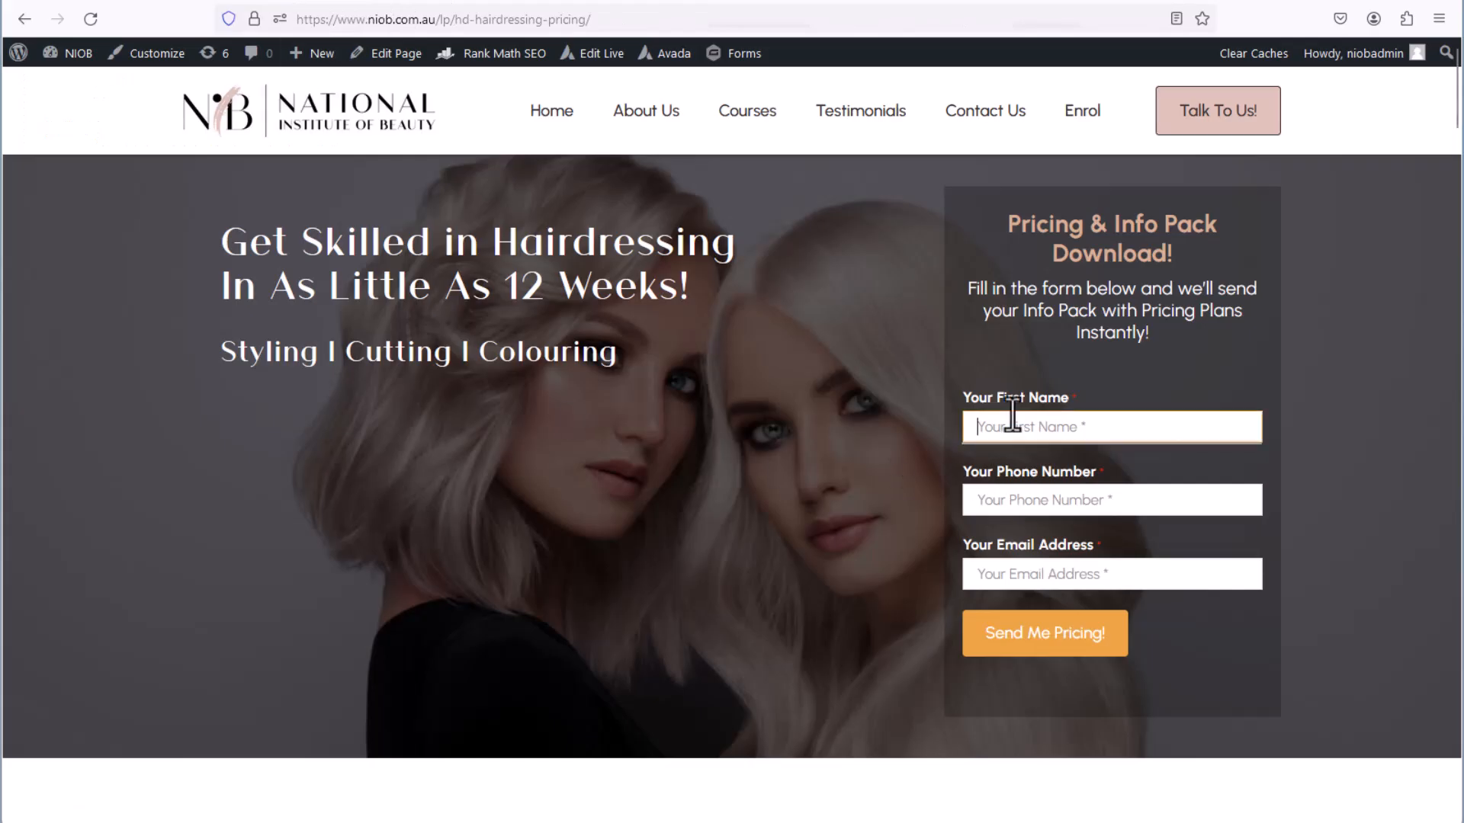
click(1003, 468)
click(1006, 498)
click(1016, 545)
click(979, 574)
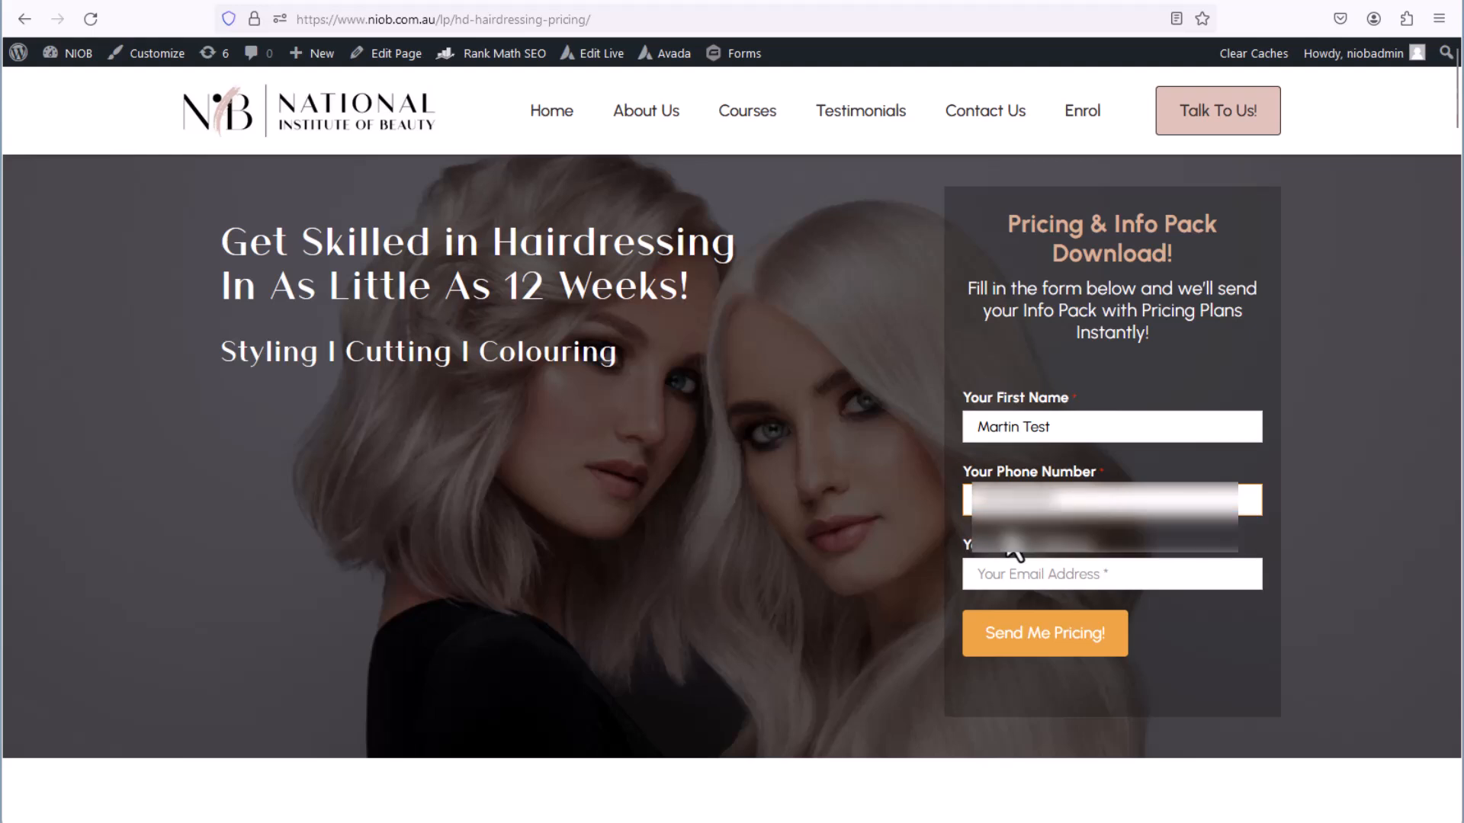
click(1014, 618)
click(1011, 646)
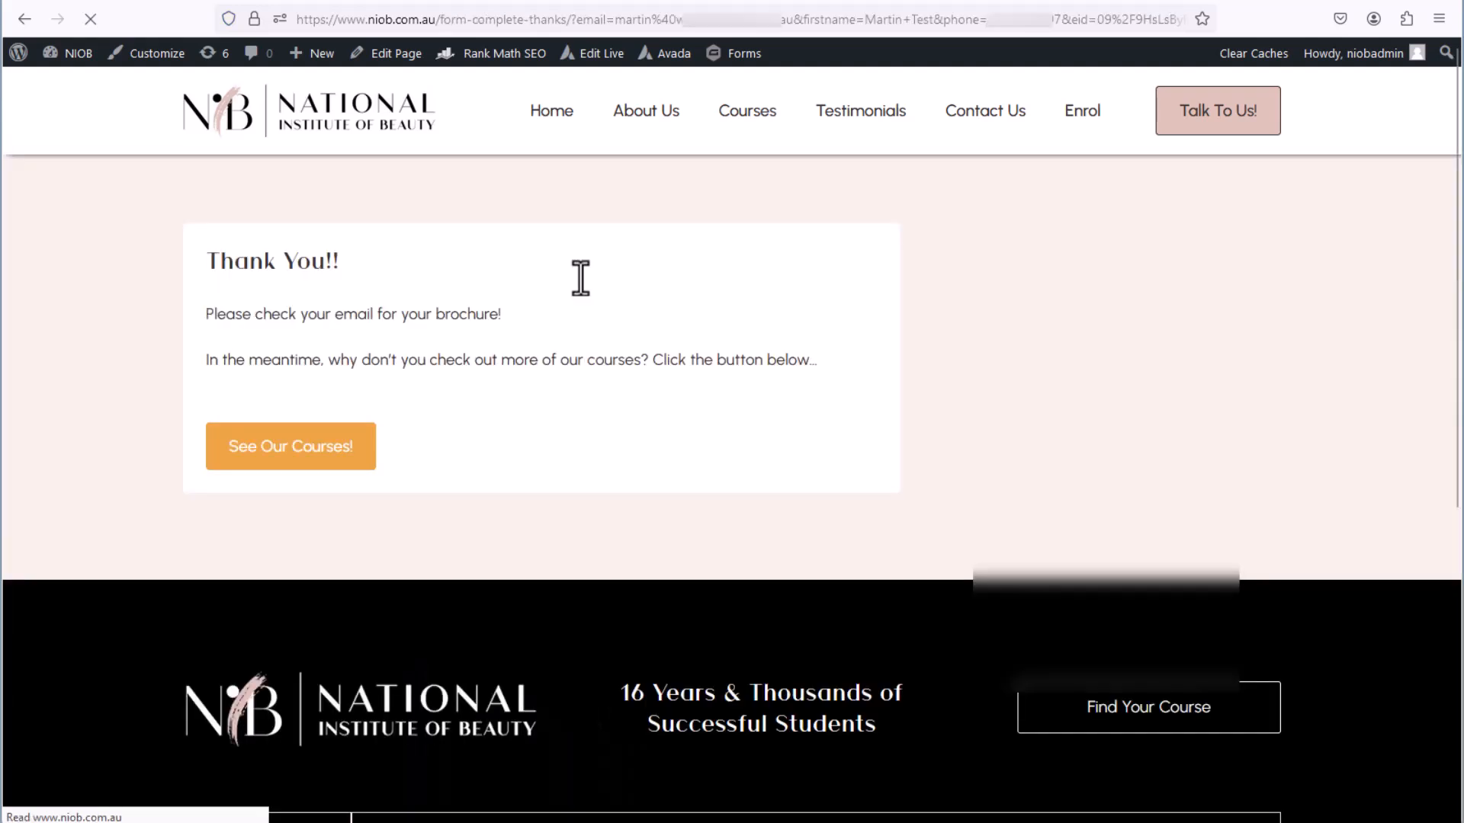
View the thank-you page's source and highlight the rendered gtag user_data script with the submitted email and phone
right_click(79, 264)
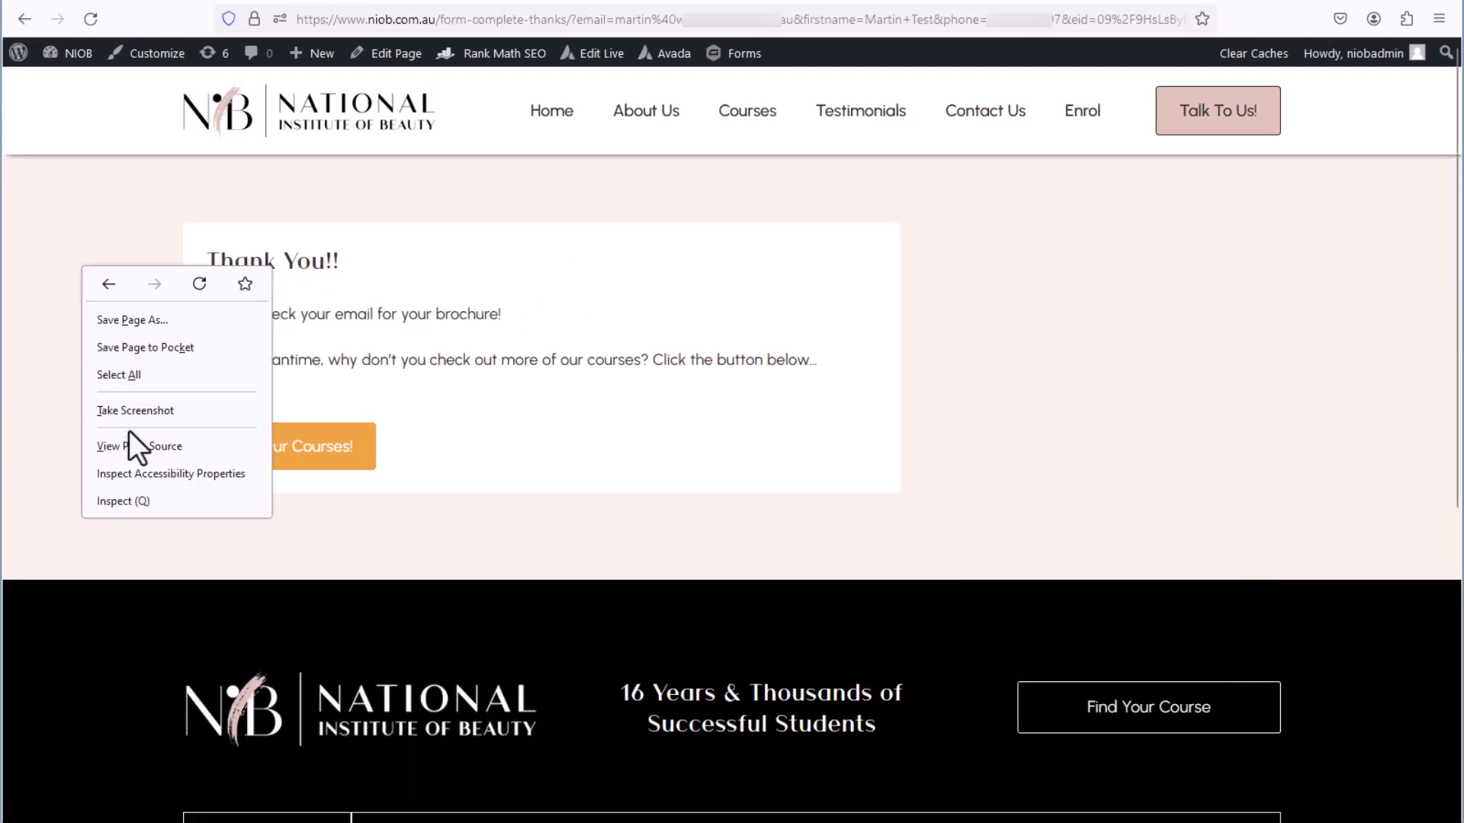
click(157, 442)
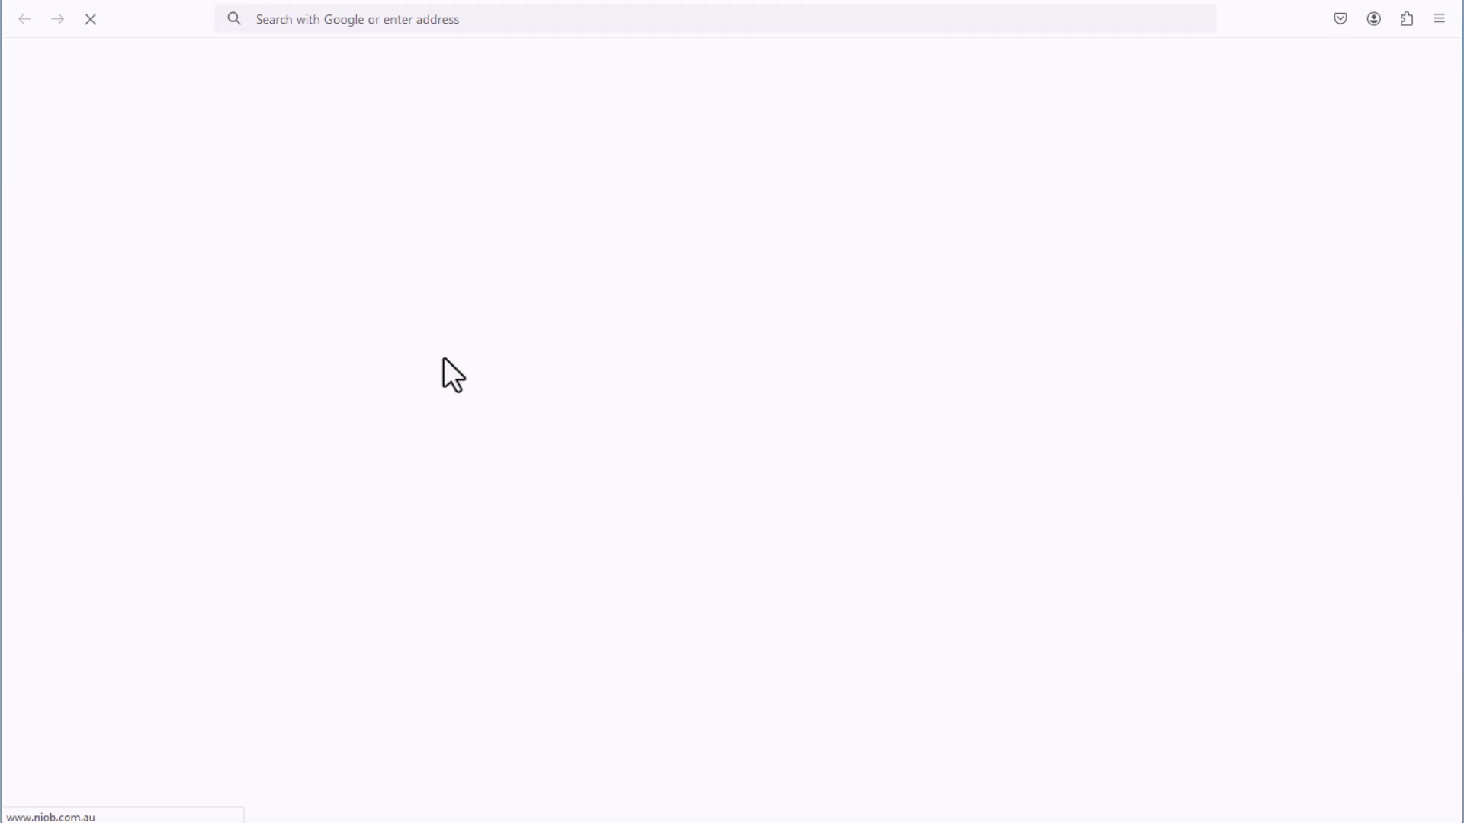
scroll(433, 381, down, 15)
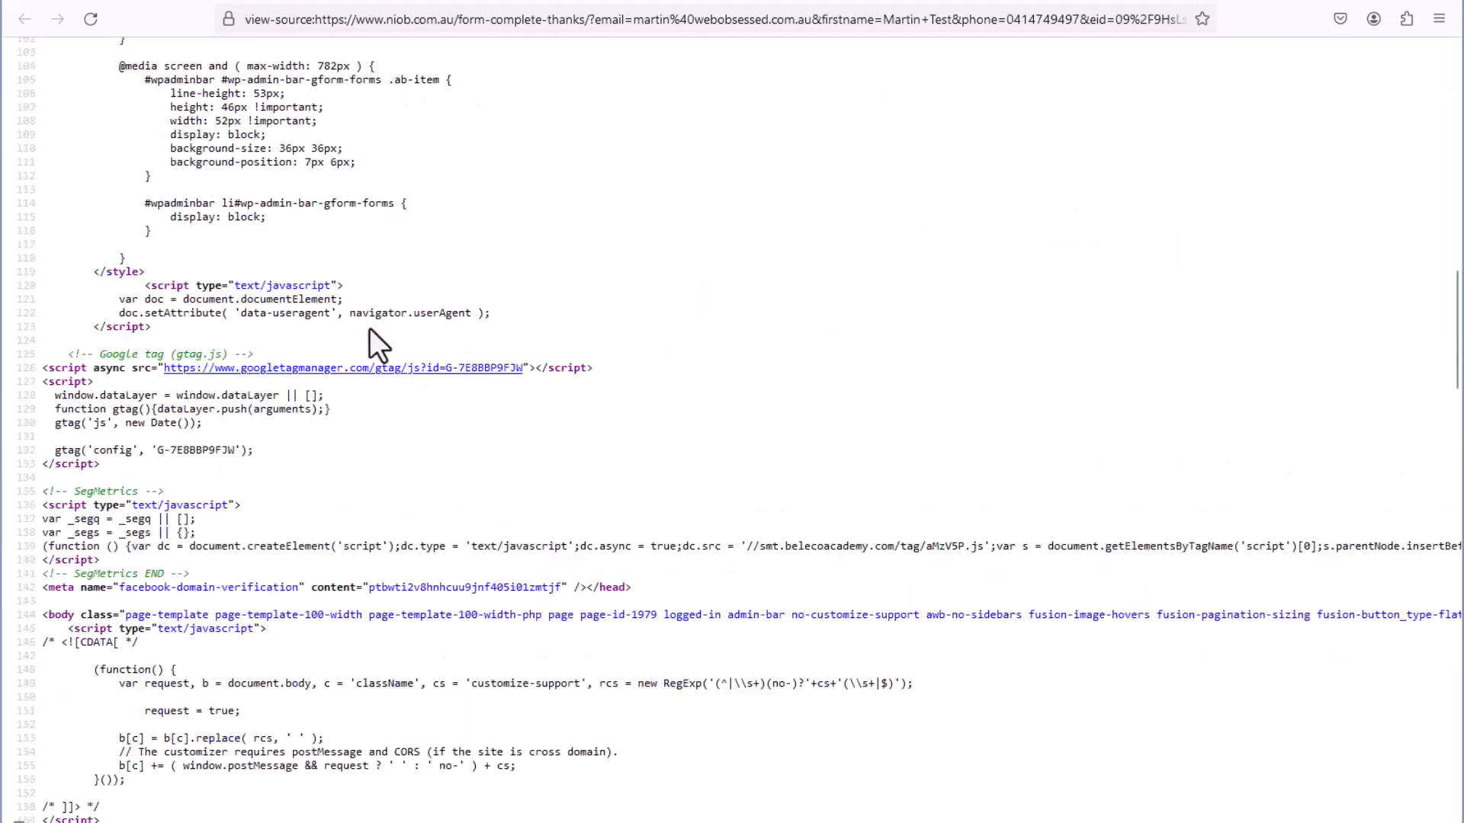
scroll(392, 337, down, 20)
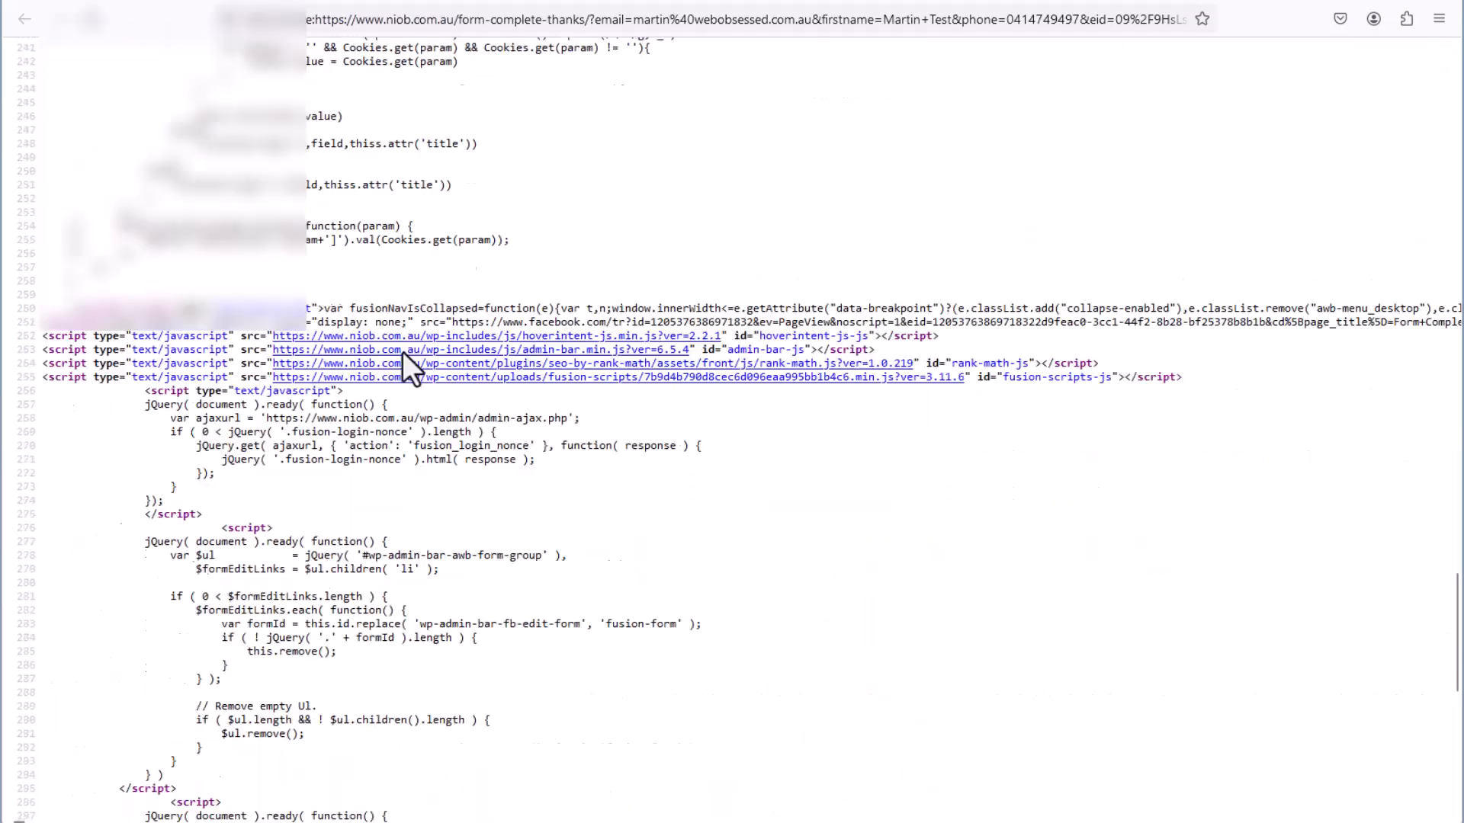
scroll(423, 377, up, 20)
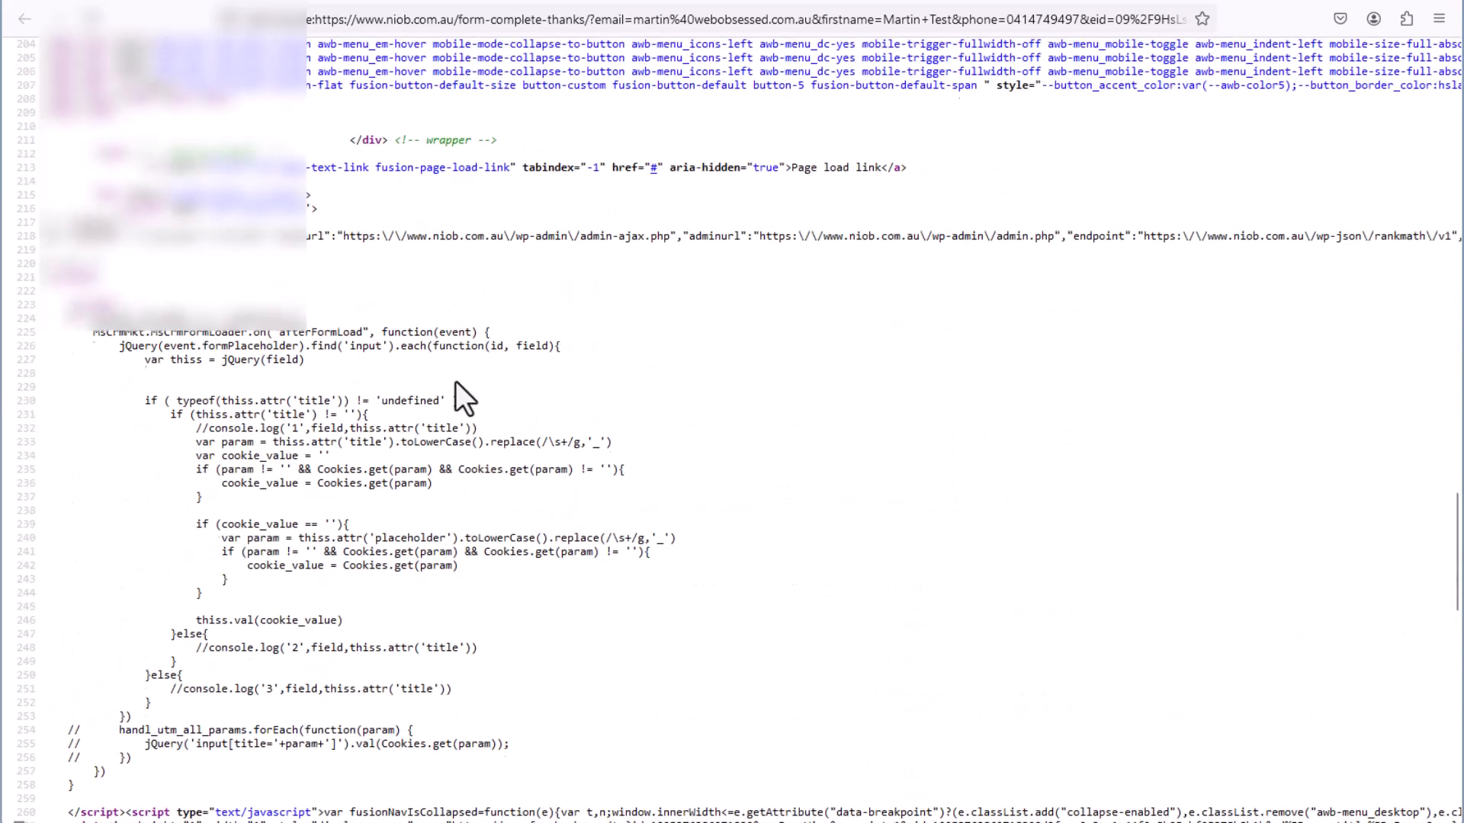
scroll(455, 381, up, 2)
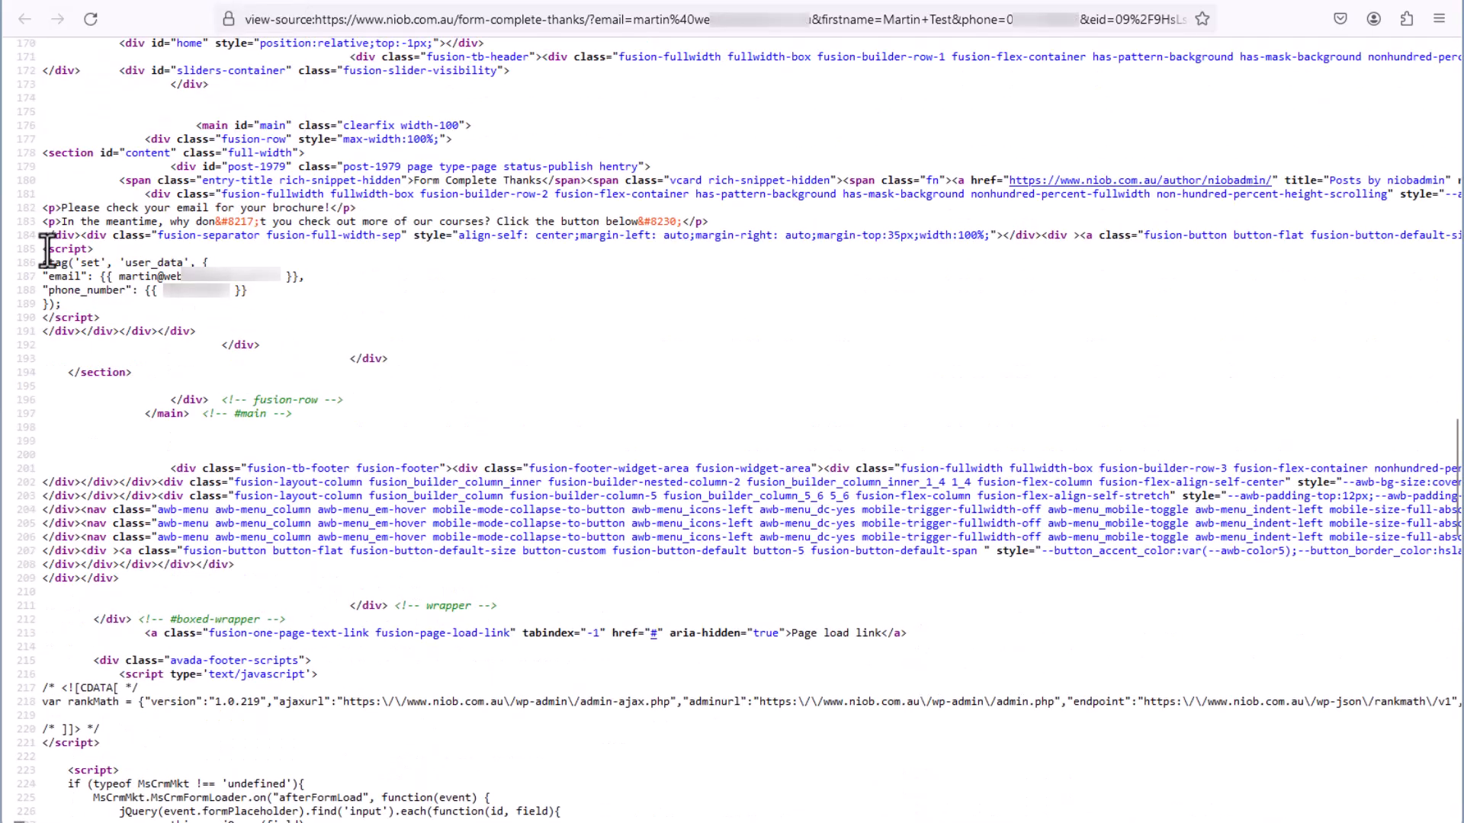
drag(42, 250, 164, 321)
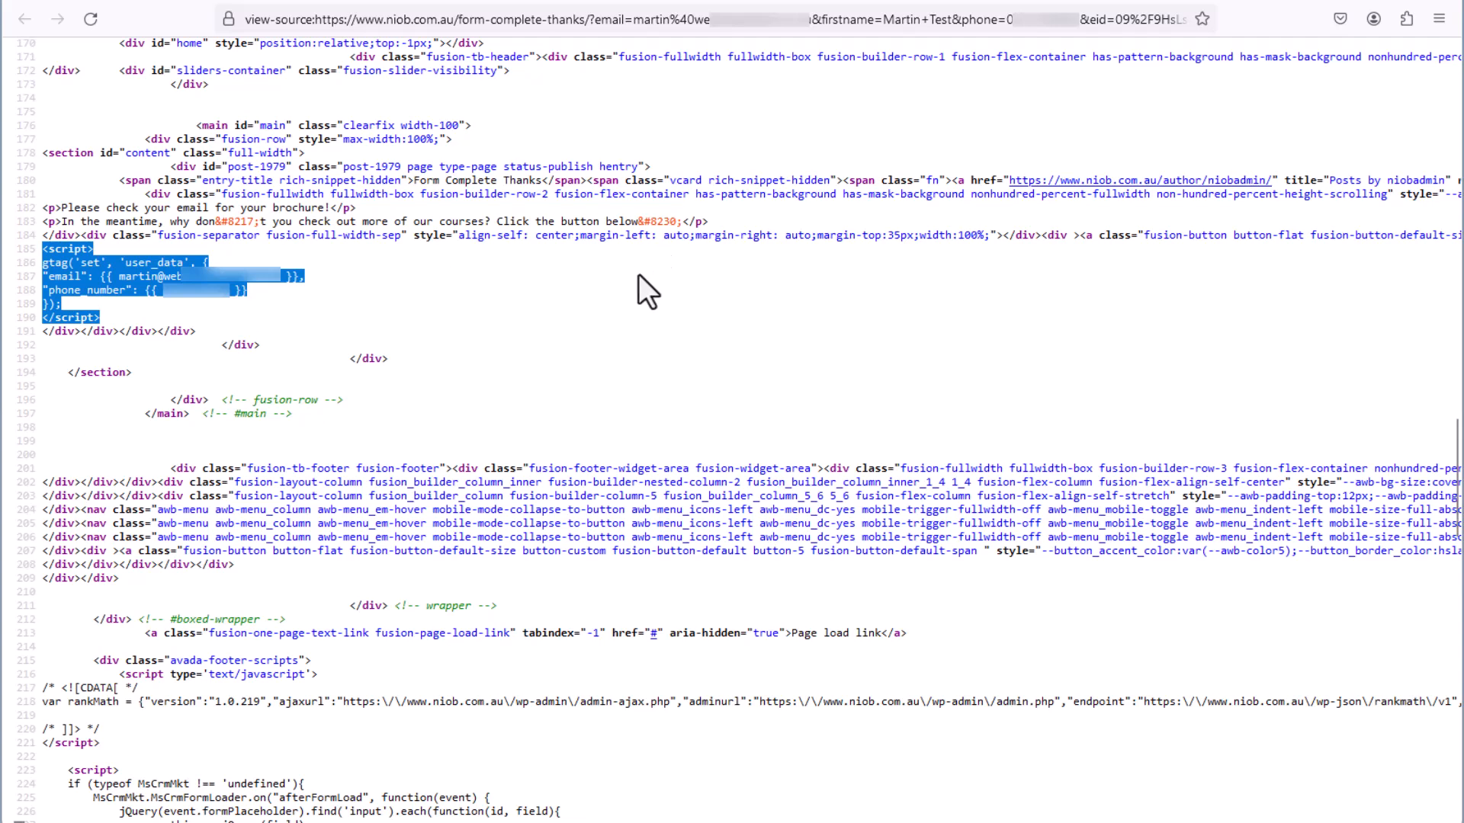
Review the enhanced conversions for leads snippet in Google Ads and the redirect URL in the form's confirmation settings
click(151, 3)
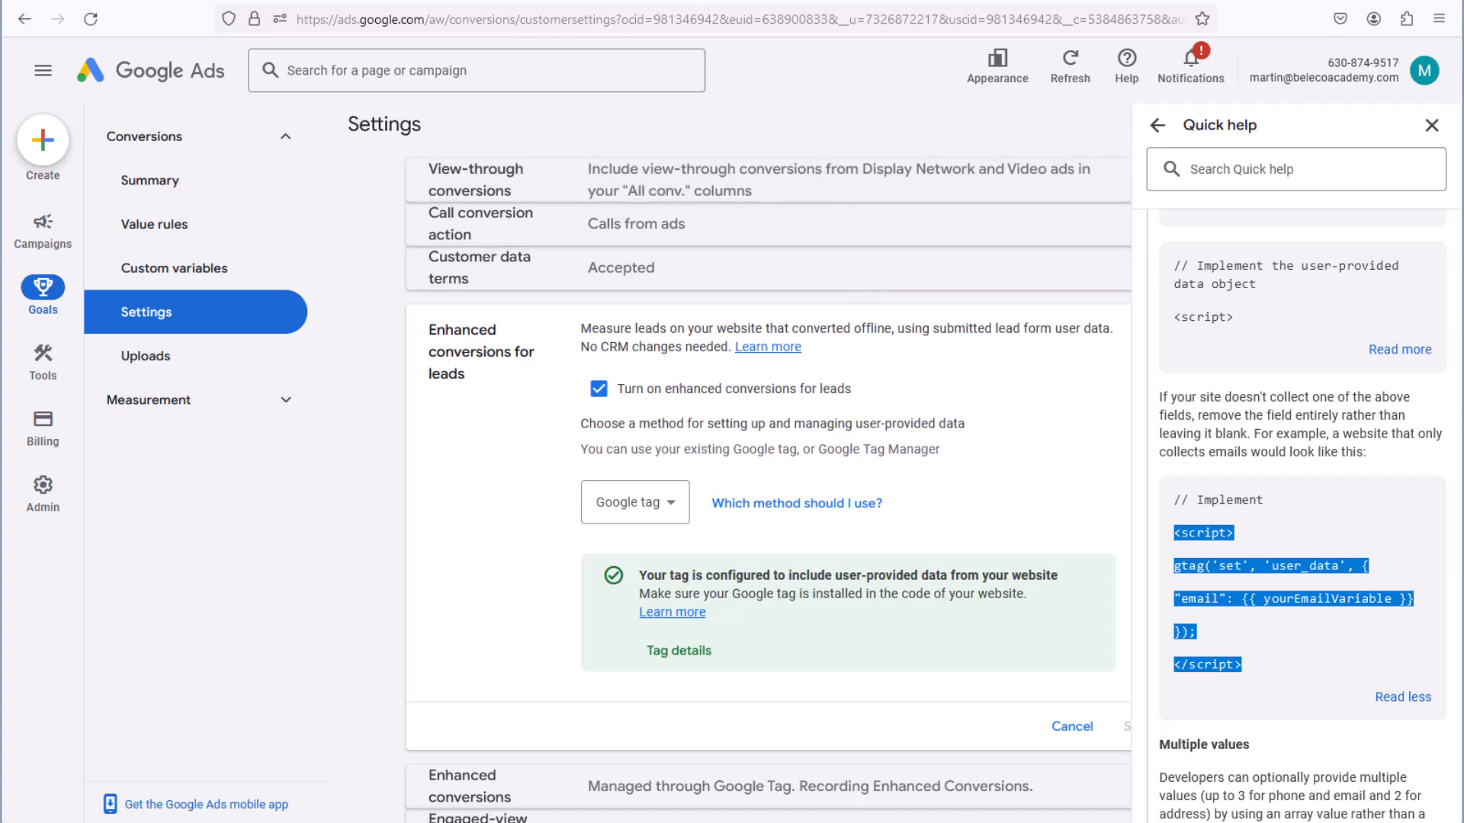
click(343, 5)
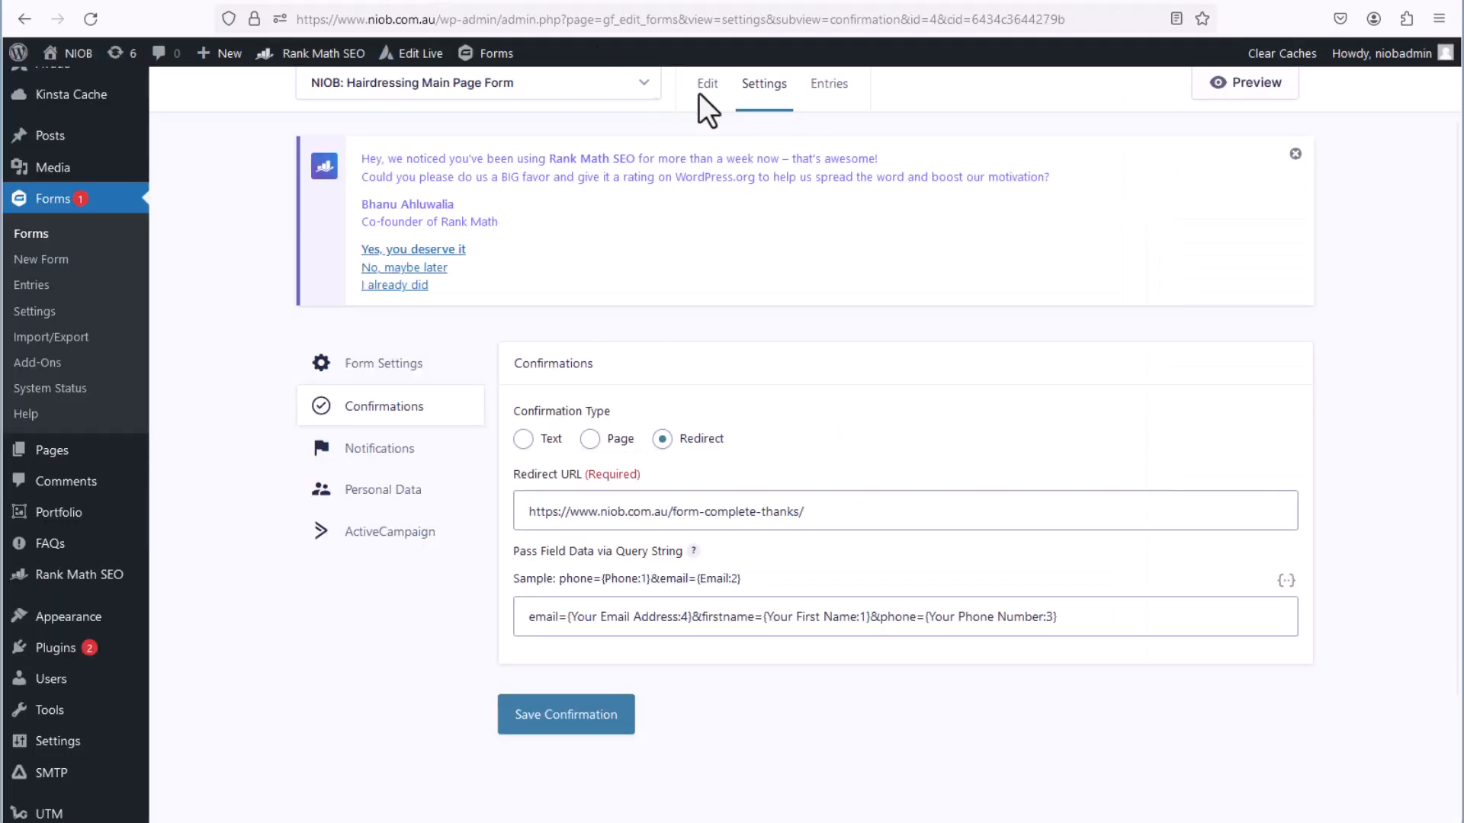
click(854, 511)
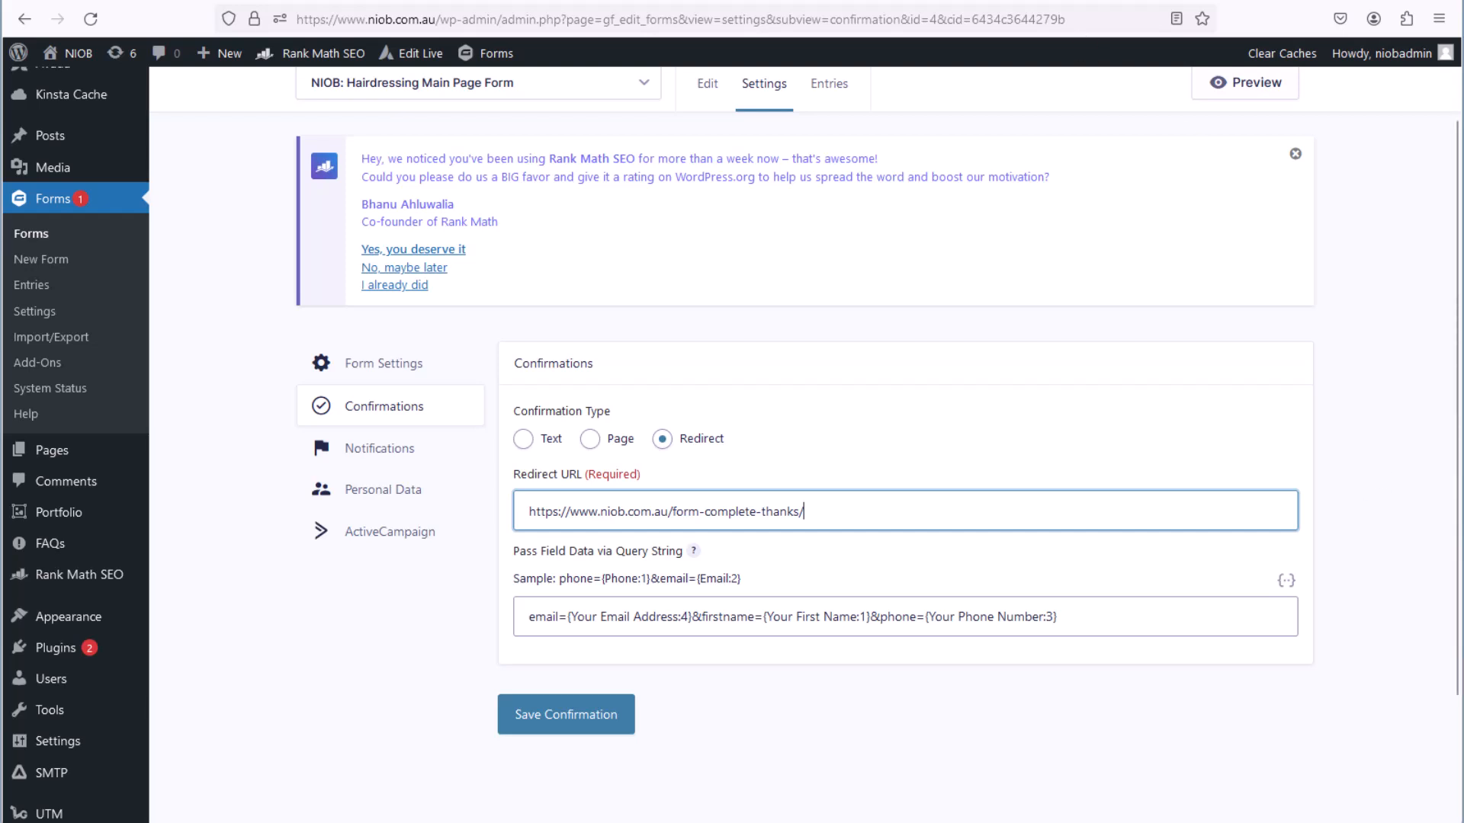
Review the script in the thank-you page's Code Block, followed by the UTM Grabber pricing and URL Params plugin pages
click(591, 1)
click(766, 0)
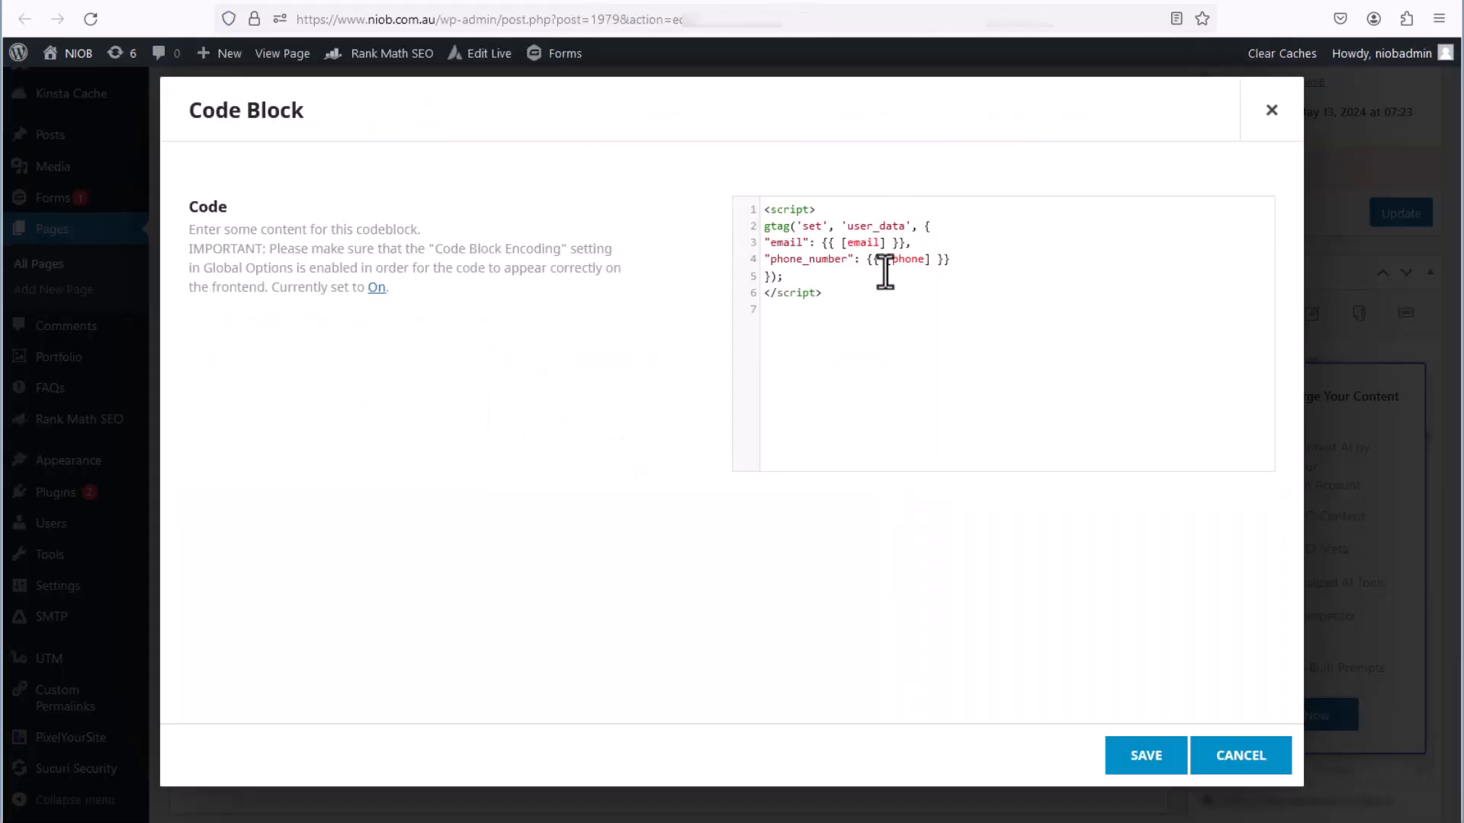
drag(827, 295, 918, 252)
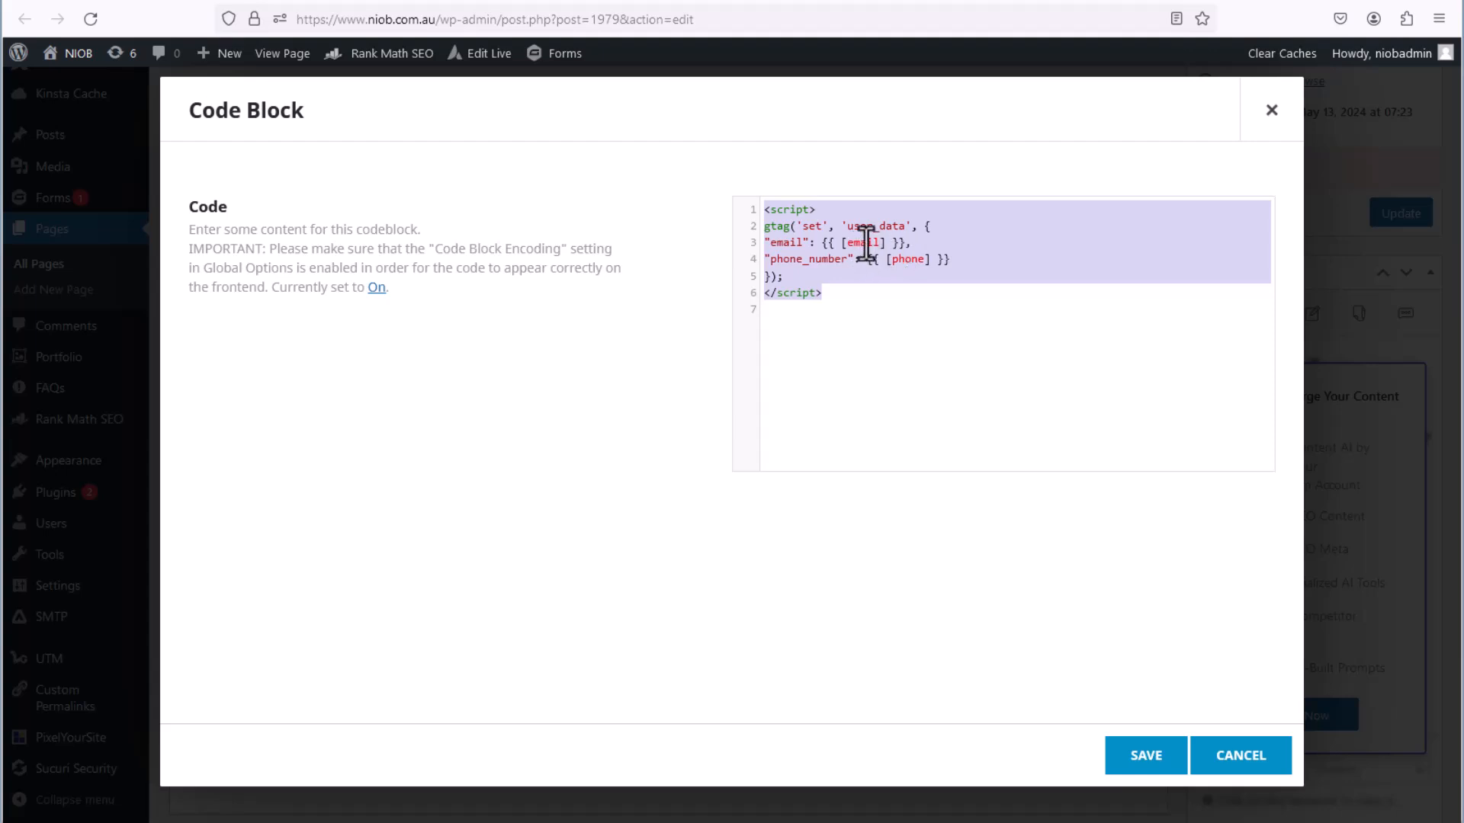
click(1042, 4)
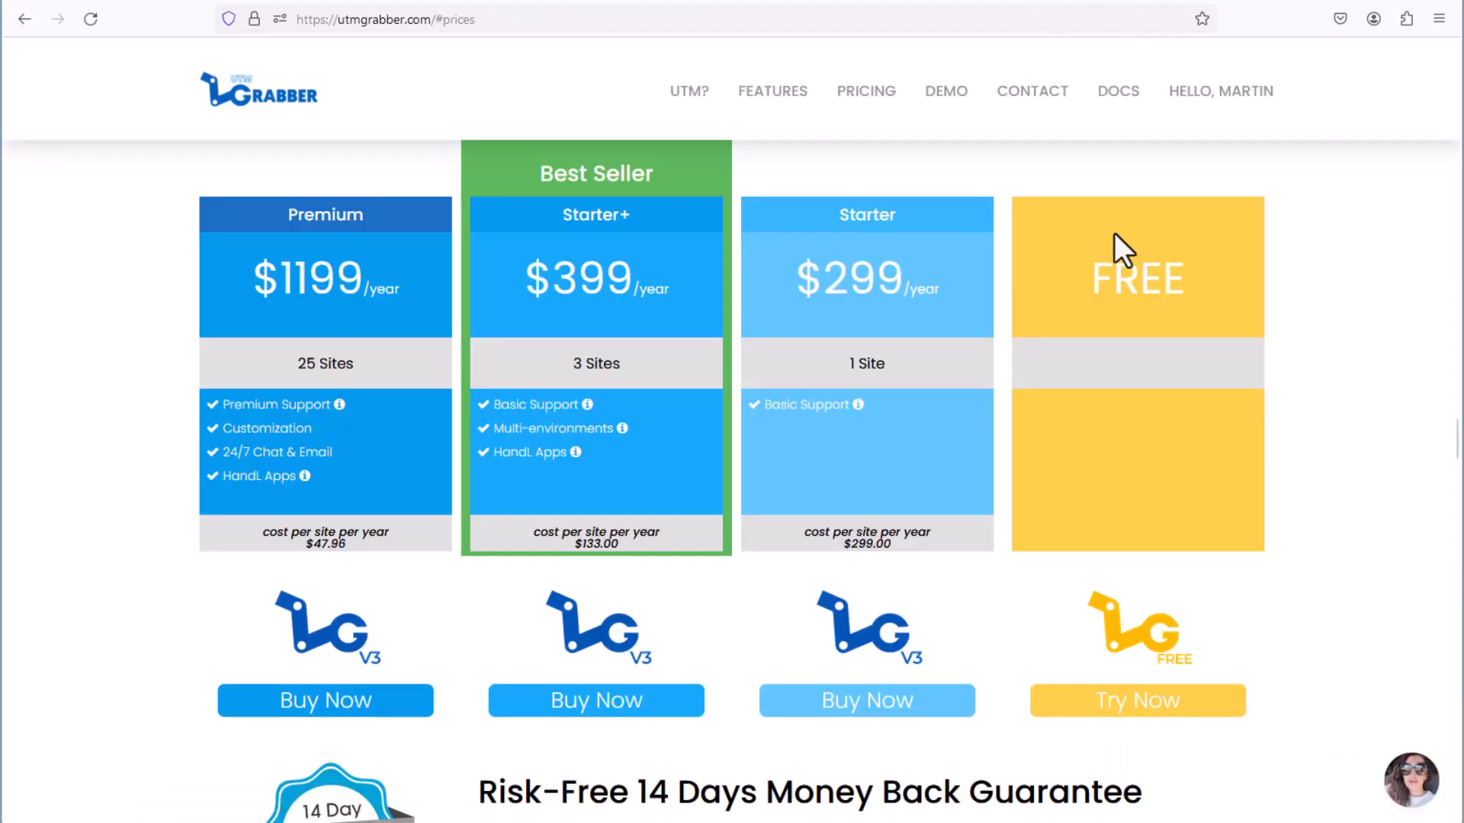
click(1155, 3)
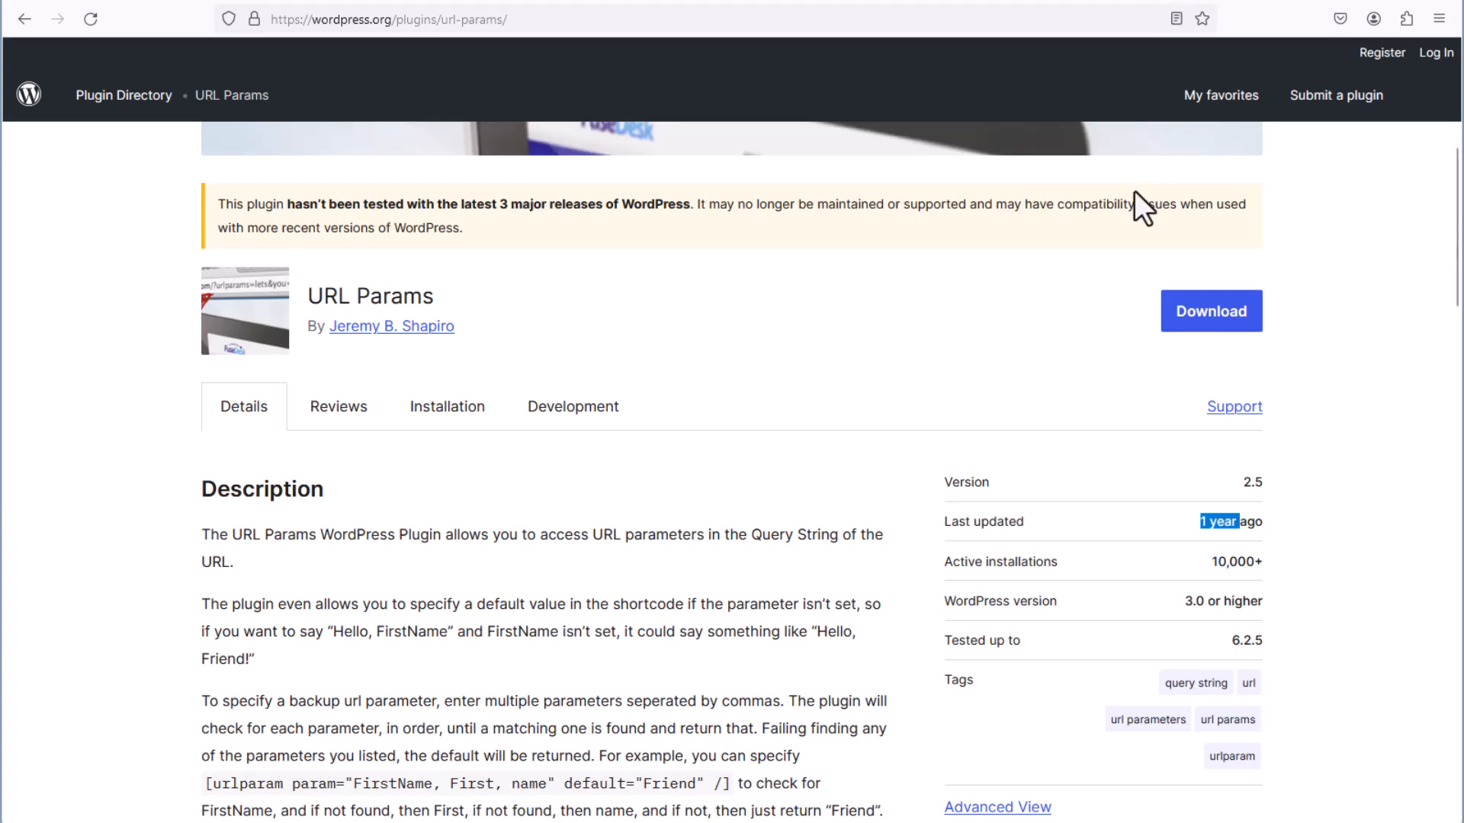
Return to the first test submission's page source and highlight its complete gtag user_data script block
click(703, 4)
click(949, 2)
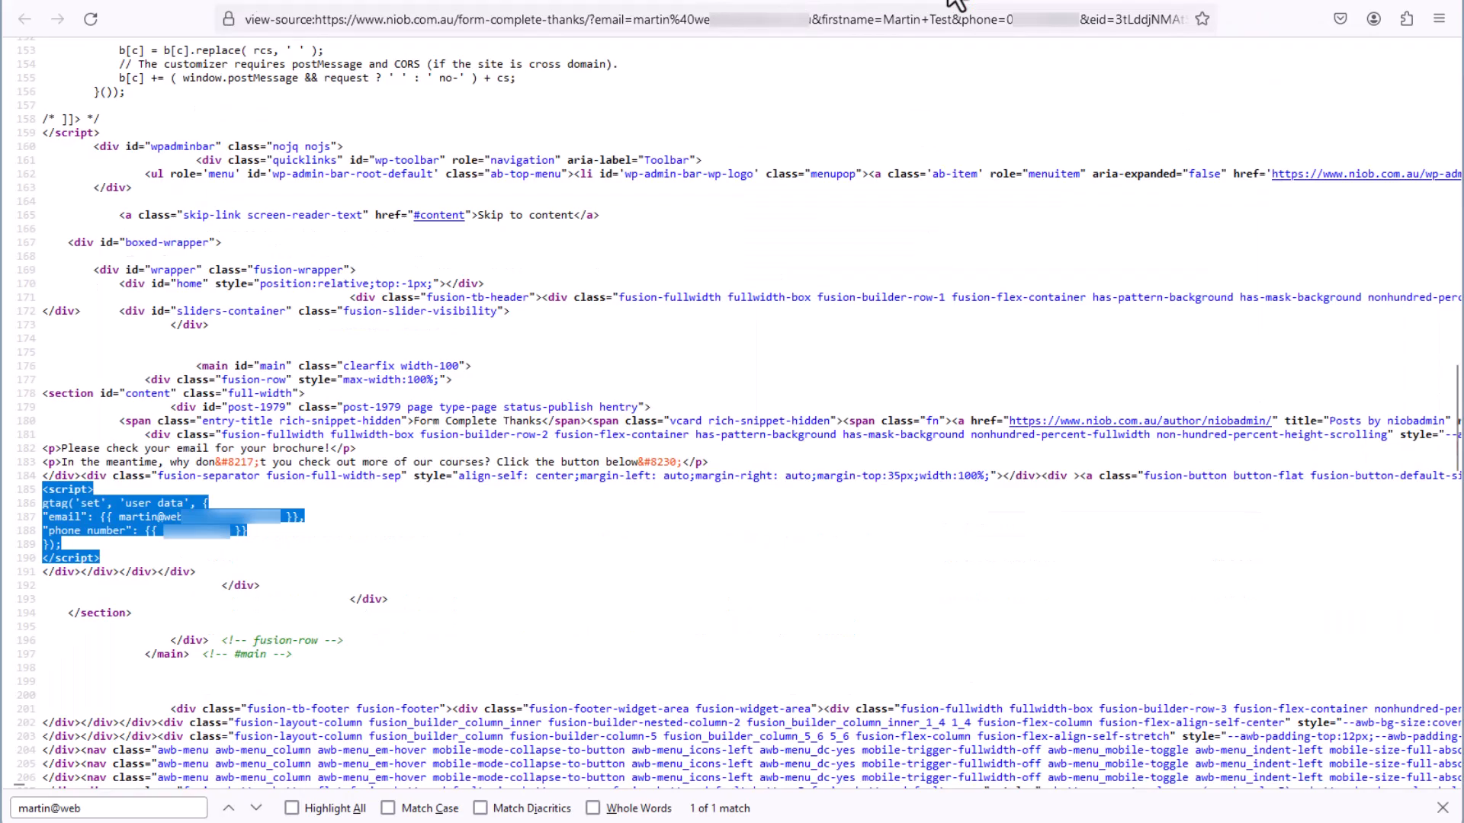
click(131, 555)
drag(110, 559, 42, 492)
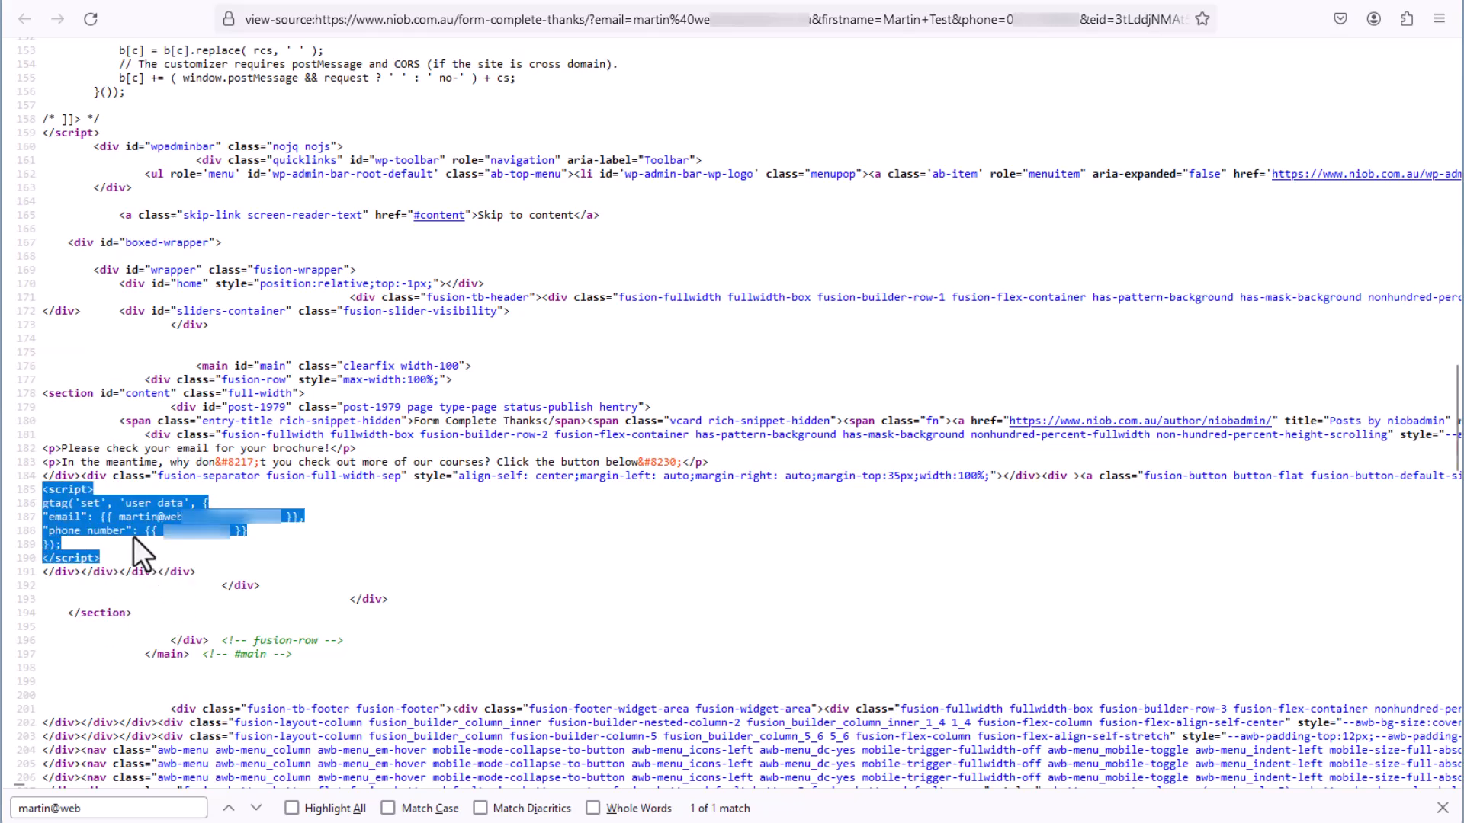